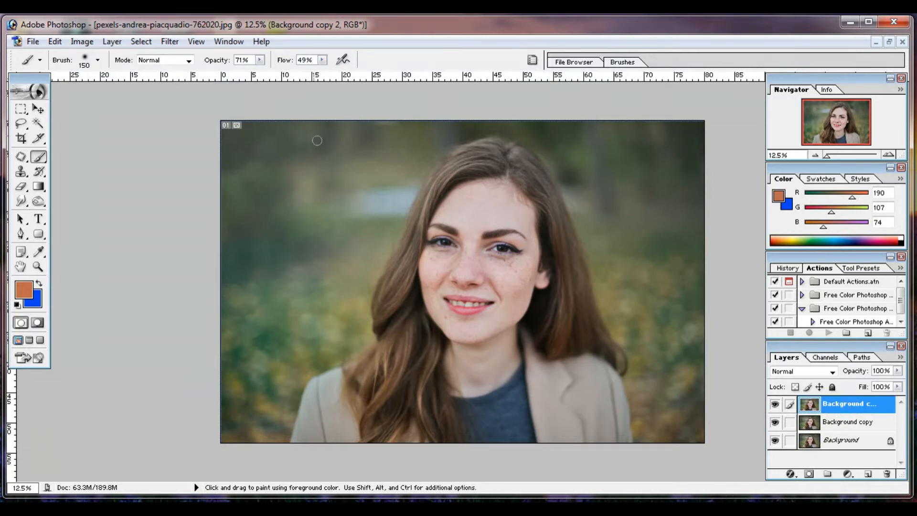
Apply a Gaussian Blur with a 24.3-pixel radius to the Background copy 2 layer
click(167, 49)
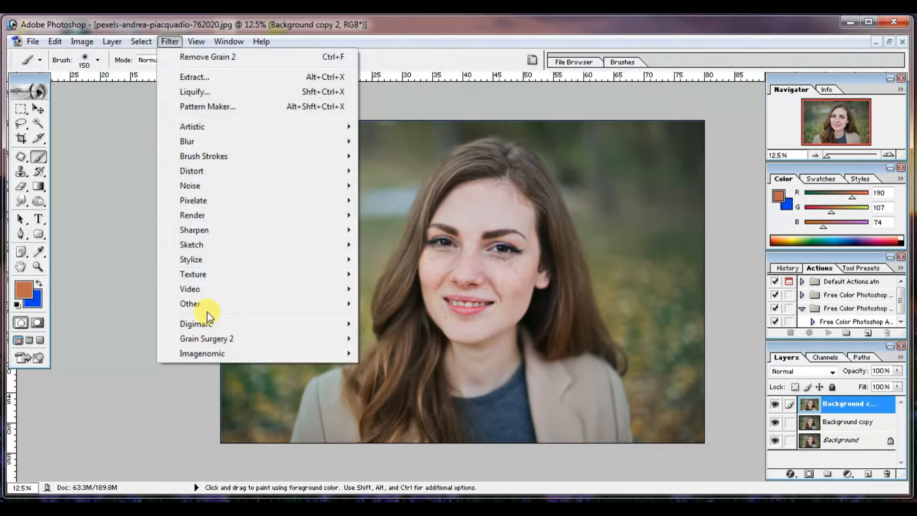
mouse_move(197, 143)
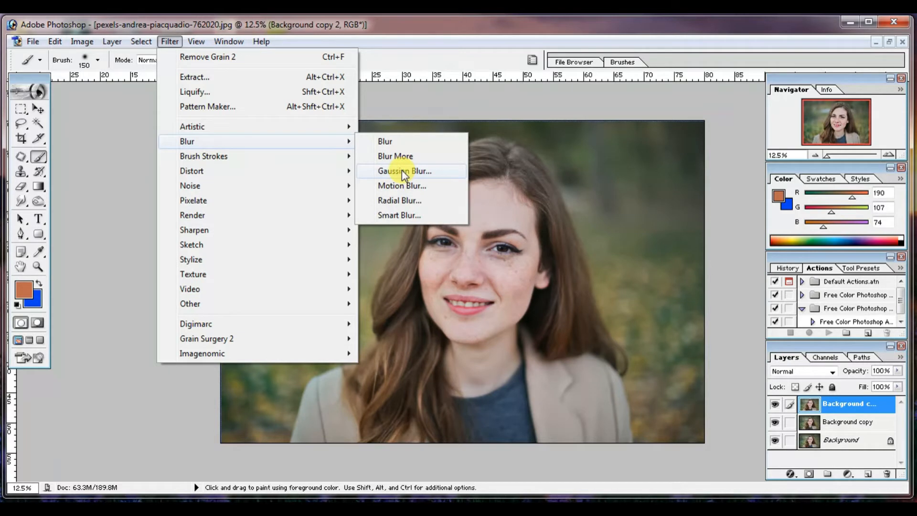
click(402, 171)
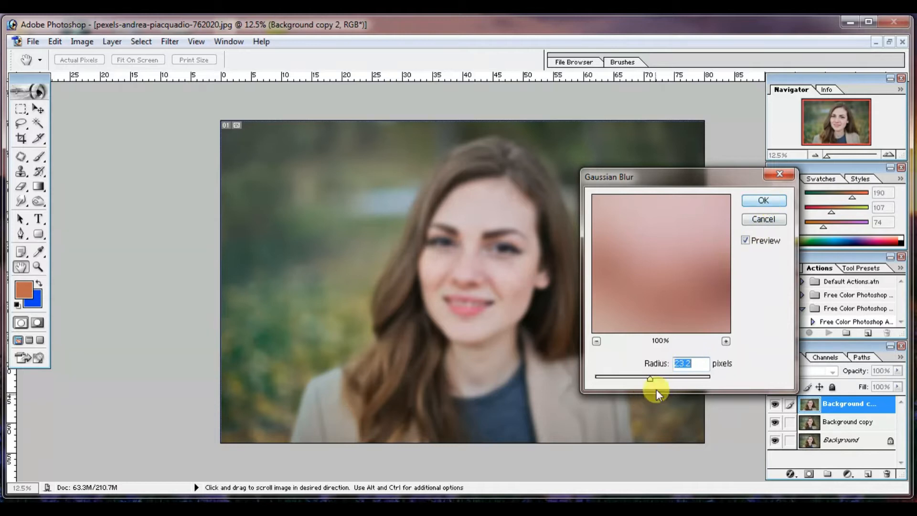
drag(650, 379, 651, 379)
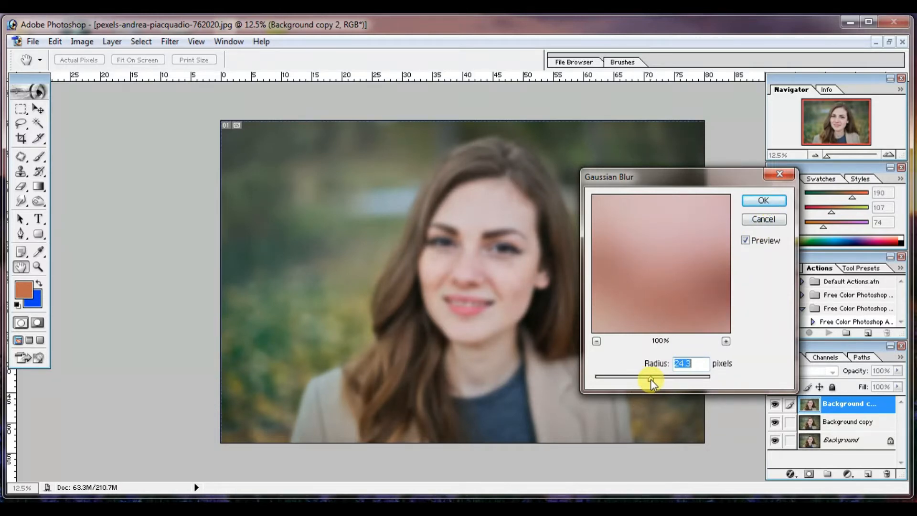
click(757, 206)
key(b)
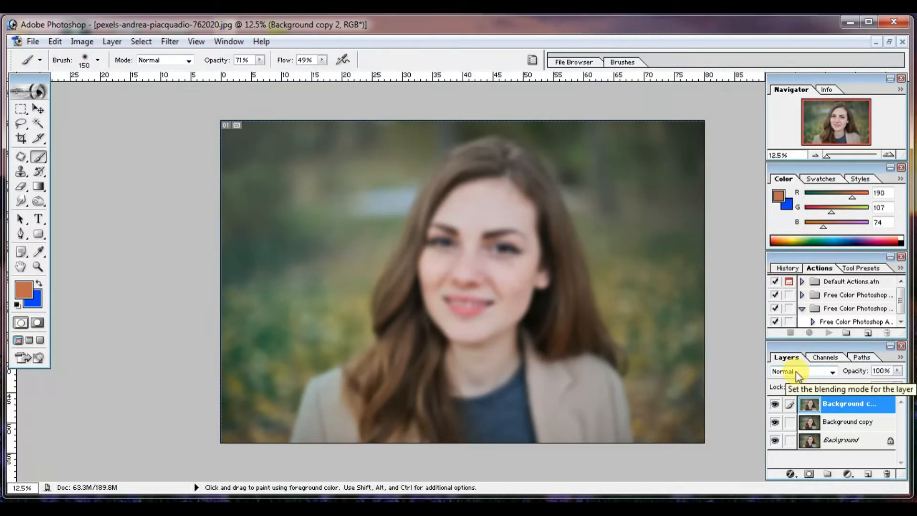
Hide Background copy 2 and apply a High Pass filter with a 2.9-pixel radius to the Background copy layer
click(839, 423)
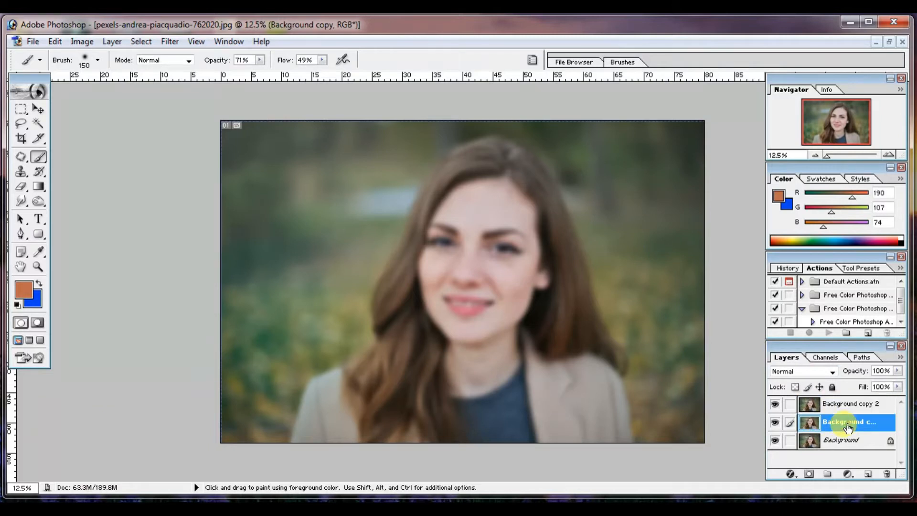
click(776, 405)
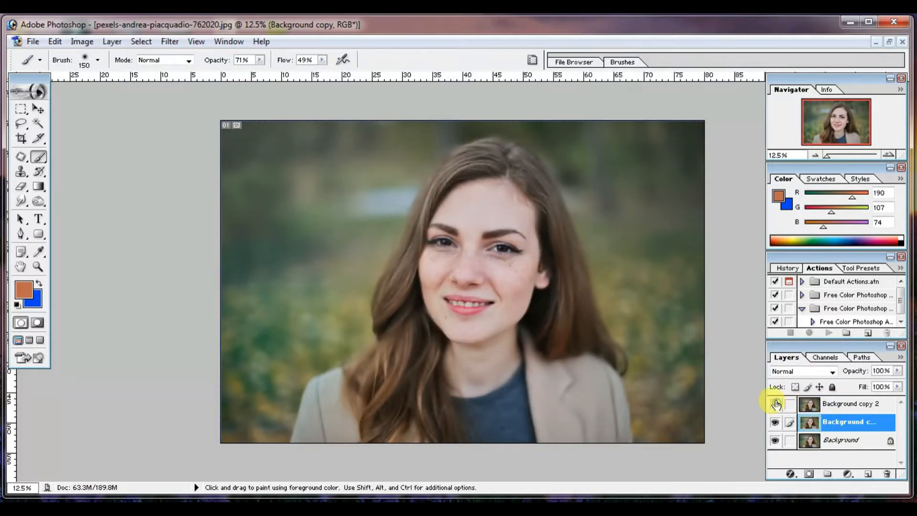
click(170, 41)
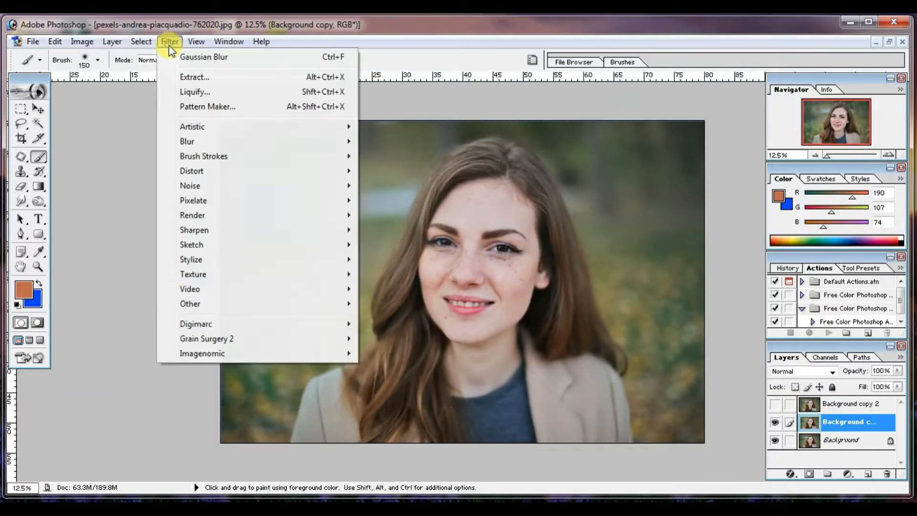
click(225, 303)
click(394, 319)
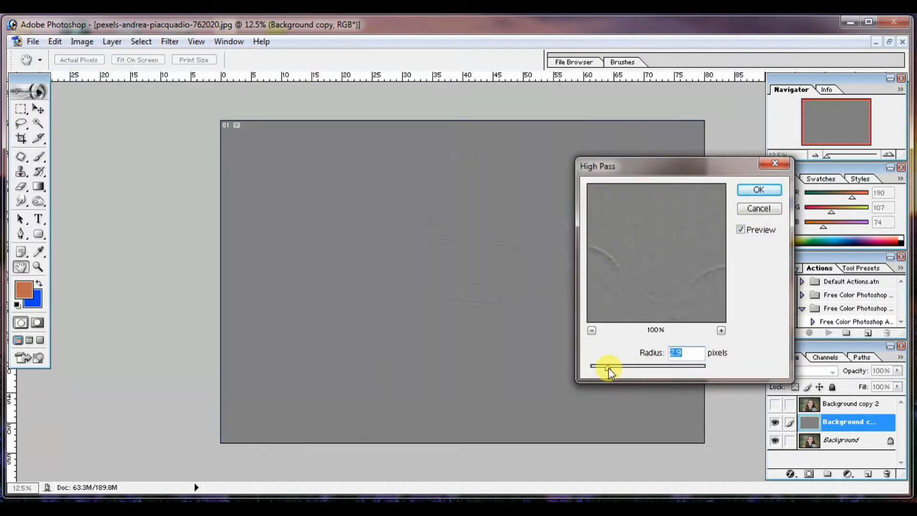
click(757, 190)
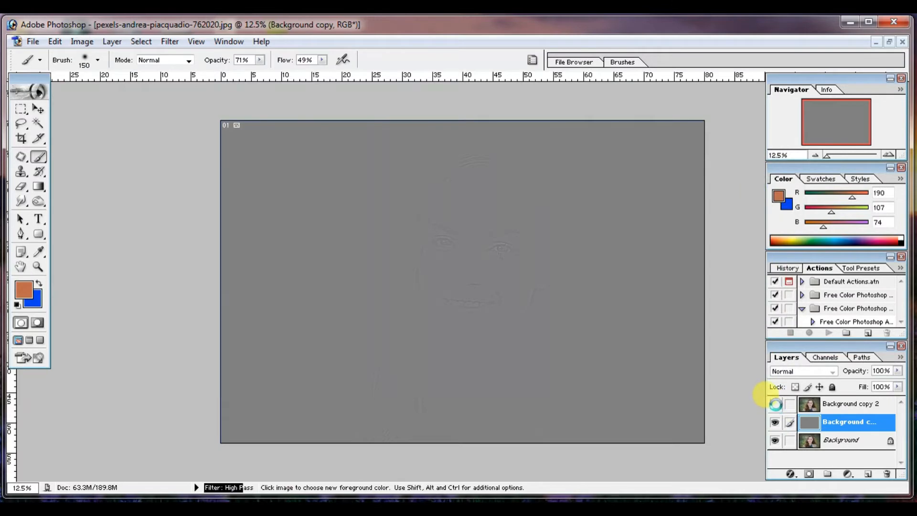
Show the blurred Background copy 2 layer again and merge it down into the high-pass layer
click(775, 404)
click(838, 409)
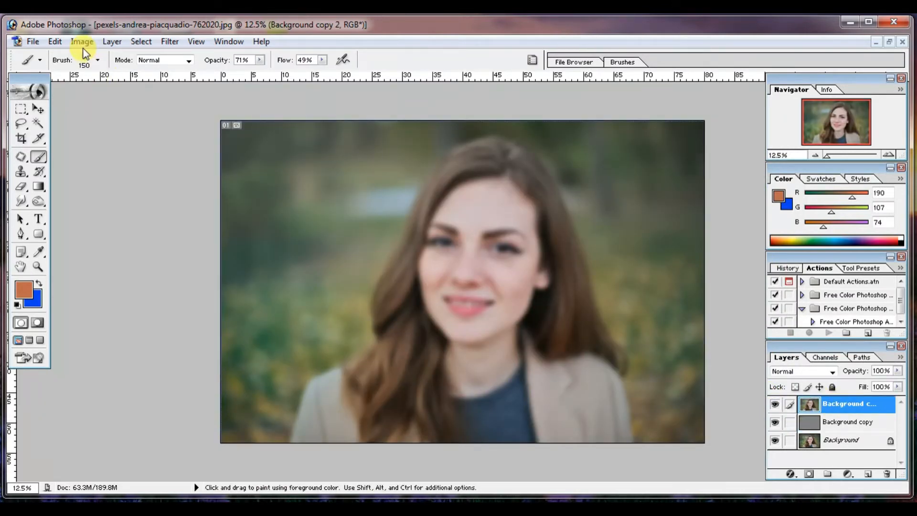
click(112, 42)
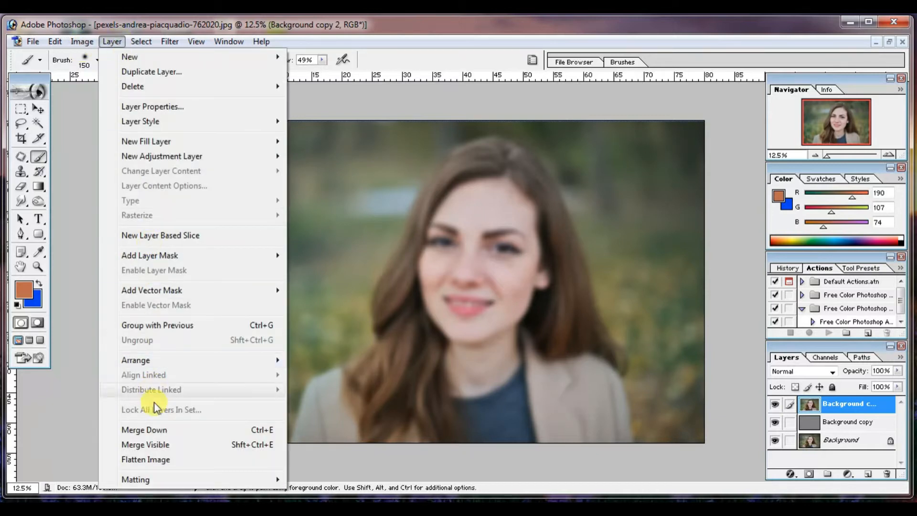
click(159, 429)
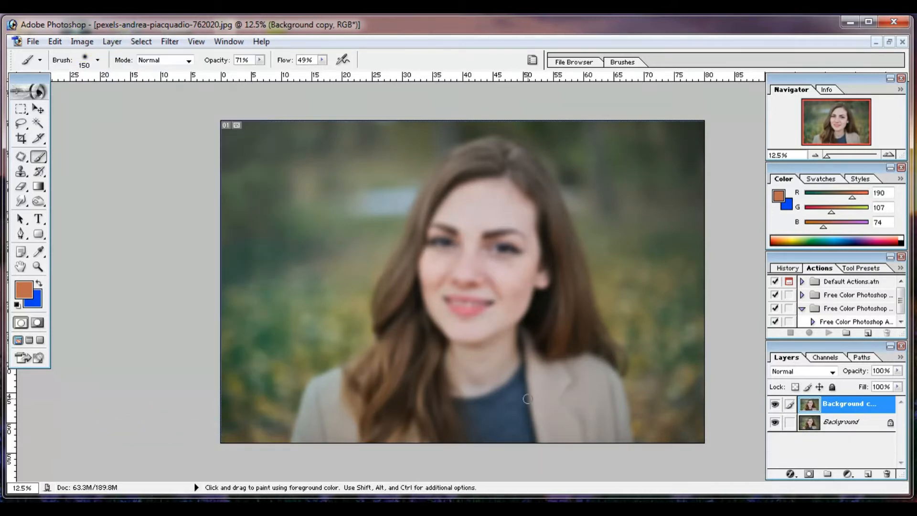
Add a black layer mask to the merged layer and paint white on it over the skin beside the nose
alt+click(809, 474)
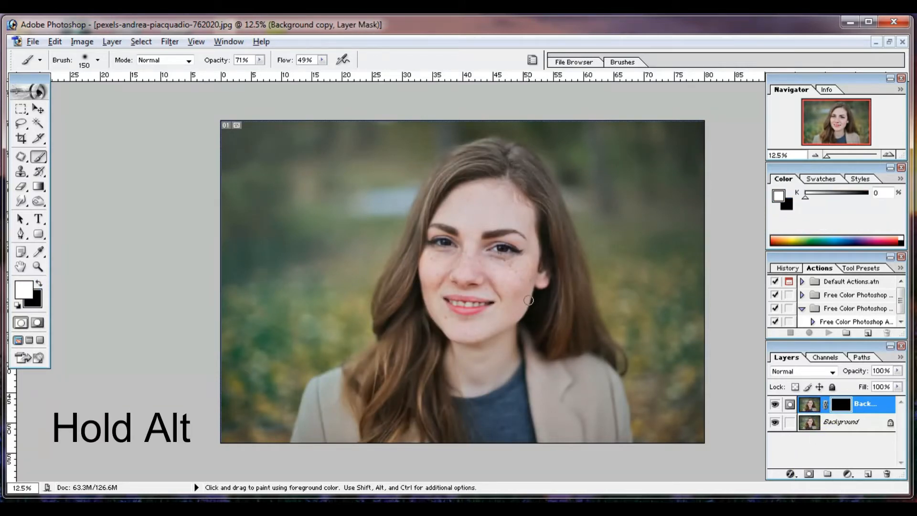
ctrl+click(528, 288)
ctrl+click(529, 289)
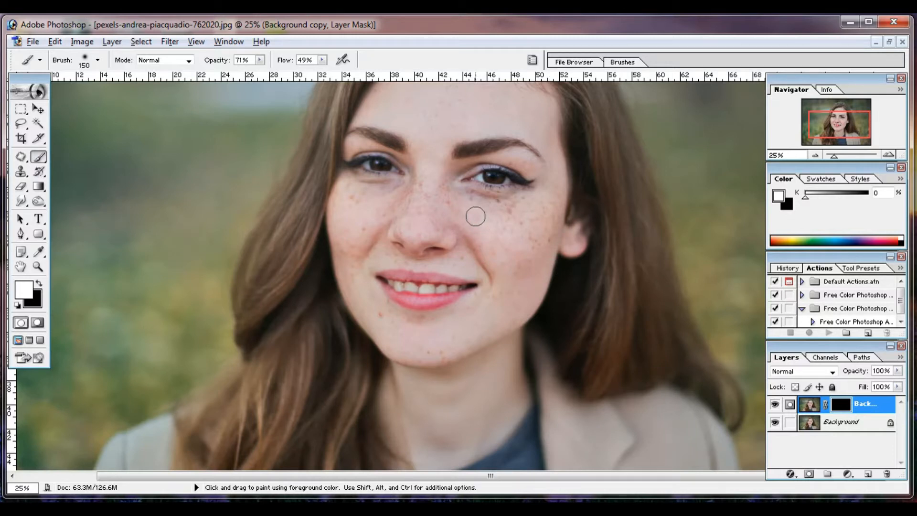
mouse_move(477, 213)
mouse_down()
mouse_move(522, 204)
mouse_move(473, 206)
mouse_up()
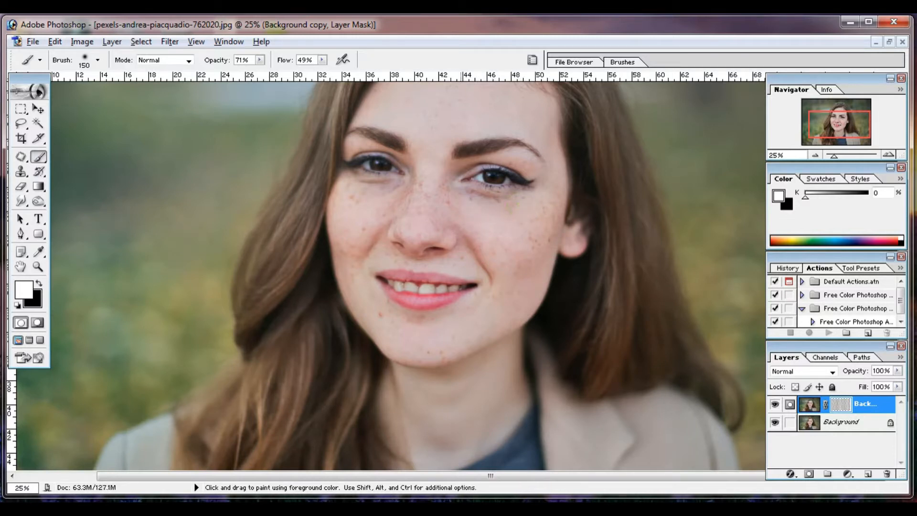
Set the brush to 78% opacity and 59% flow, and paint the mask over the nose, both cheeks and the chin
click(259, 60)
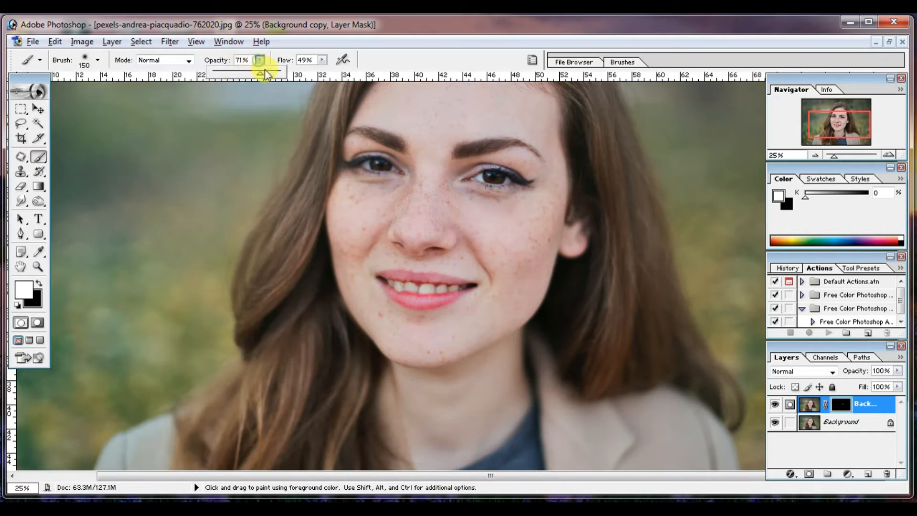
click(323, 59)
drag(324, 73, 330, 73)
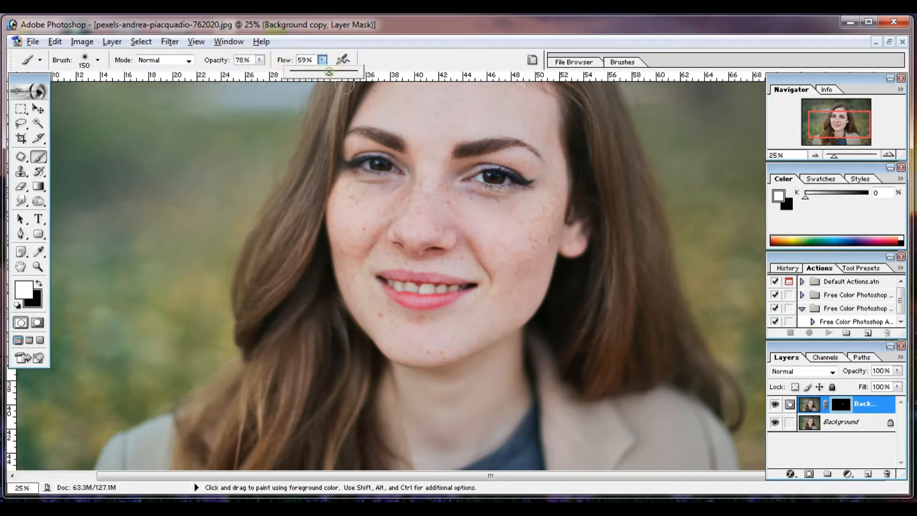
click(445, 185)
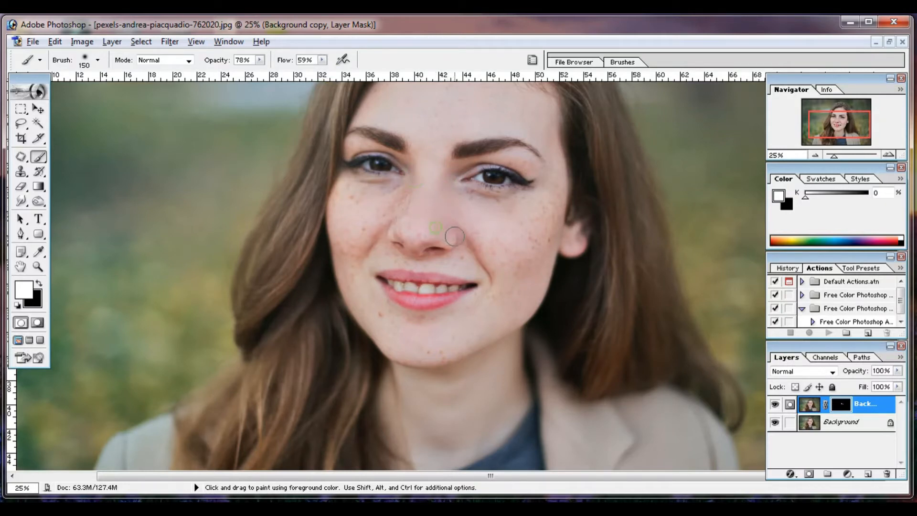
mouse_move(523, 257)
mouse_down()
mouse_move(518, 279)
mouse_move(530, 244)
mouse_move(531, 255)
mouse_move(557, 217)
mouse_move(544, 207)
mouse_move(520, 219)
mouse_move(539, 200)
mouse_move(497, 210)
mouse_move(524, 195)
mouse_move(472, 198)
mouse_up()
drag(542, 229, 545, 244)
mouse_move(491, 314)
mouse_down()
mouse_move(448, 326)
mouse_move(482, 291)
mouse_move(447, 326)
mouse_move(402, 325)
mouse_move(414, 322)
mouse_move(368, 291)
mouse_move(396, 338)
mouse_move(442, 353)
mouse_up()
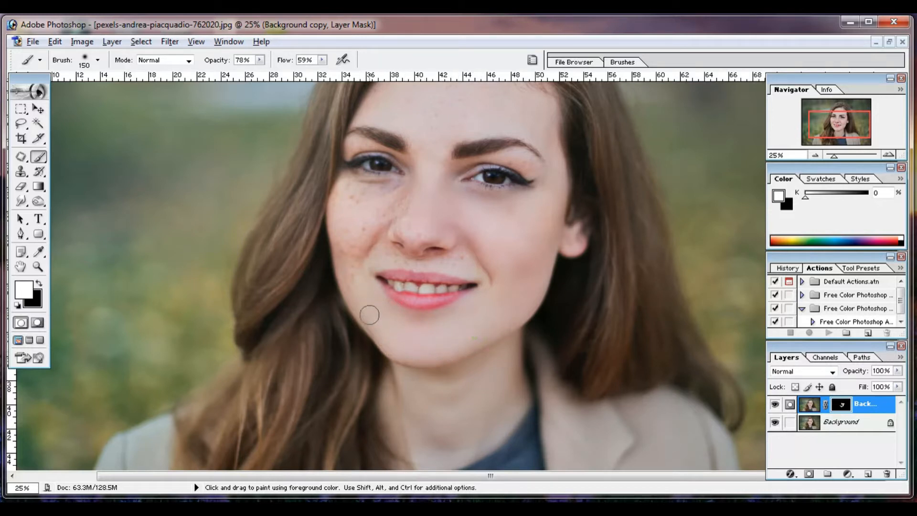
drag(354, 263, 349, 260)
mouse_move(364, 240)
mouse_down()
mouse_move(366, 261)
mouse_move(389, 254)
mouse_move(408, 263)
mouse_up()
Paint the mask over the remaining freckles on the cheek nearest the long front hair and on the nose
ctrl+click(385, 250)
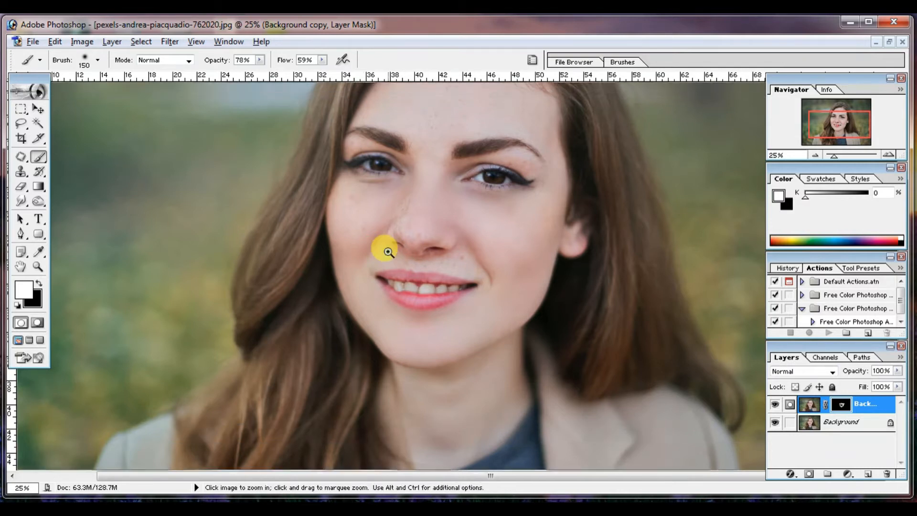
ctrl+click(554, 247)
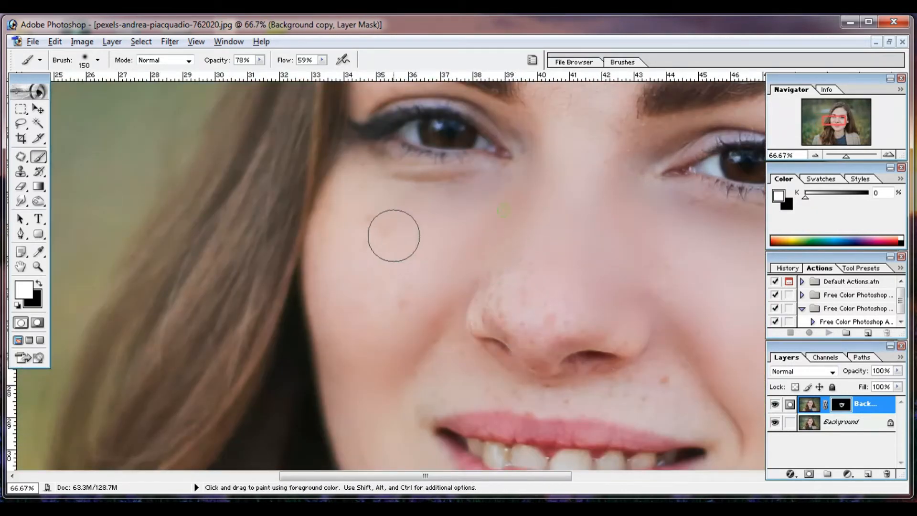
click(372, 221)
drag(418, 283, 379, 309)
mouse_move(366, 277)
mouse_down()
mouse_move(352, 332)
mouse_move(382, 308)
mouse_up()
mouse_move(487, 272)
mouse_down()
mouse_move(514, 309)
mouse_move(553, 309)
mouse_move(632, 247)
mouse_up()
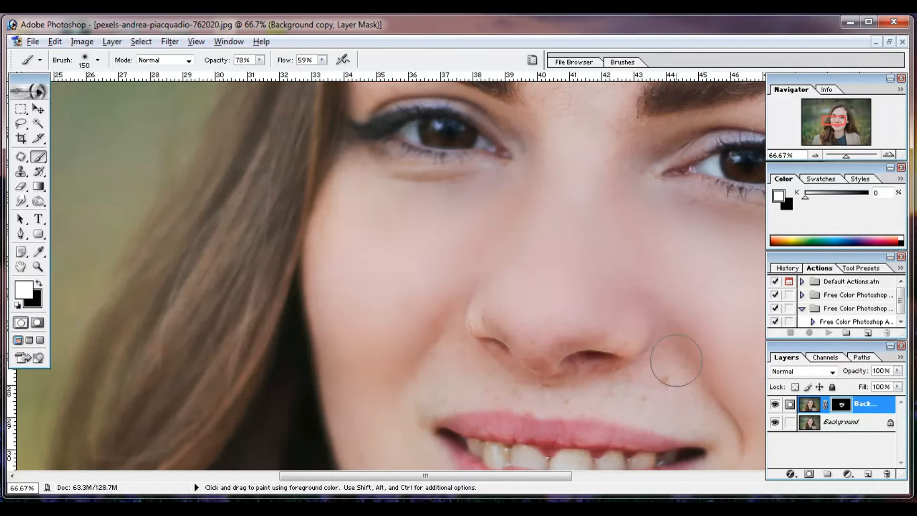
Reduce the brush size to 100 and paint the mask over the blemishes above the upper lip and around the mouth
click(664, 384)
key(bracketleft)
key(bracketleft)
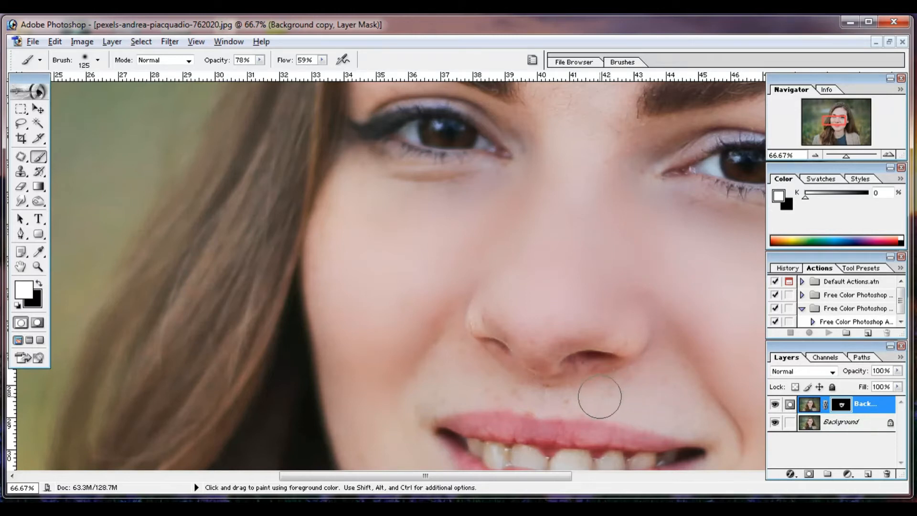
mouse_move(532, 392)
mouse_down()
mouse_move(449, 396)
mouse_move(418, 420)
mouse_up()
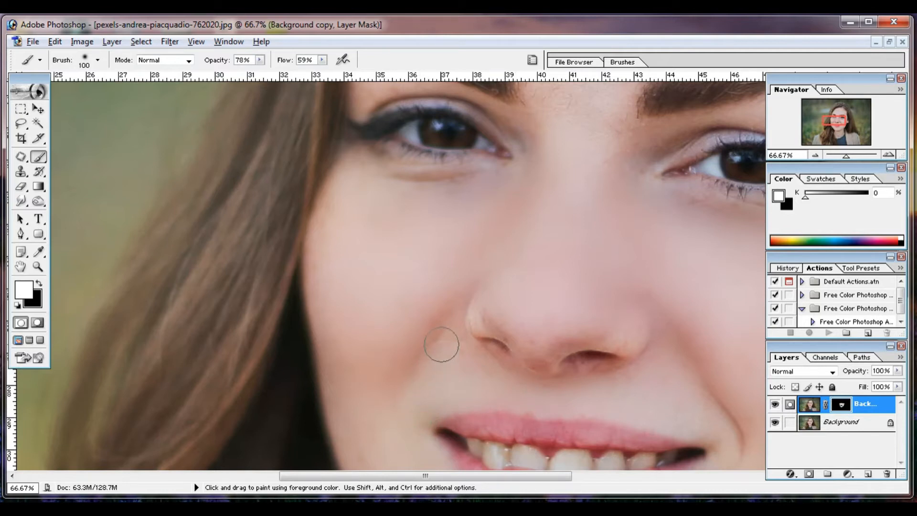
mouse_move(538, 357)
mouse_down()
mouse_move(530, 340)
mouse_move(588, 337)
mouse_move(478, 319)
mouse_move(637, 340)
mouse_move(615, 379)
mouse_move(565, 386)
mouse_move(678, 357)
mouse_move(550, 319)
mouse_move(565, 320)
mouse_move(549, 297)
mouse_up()
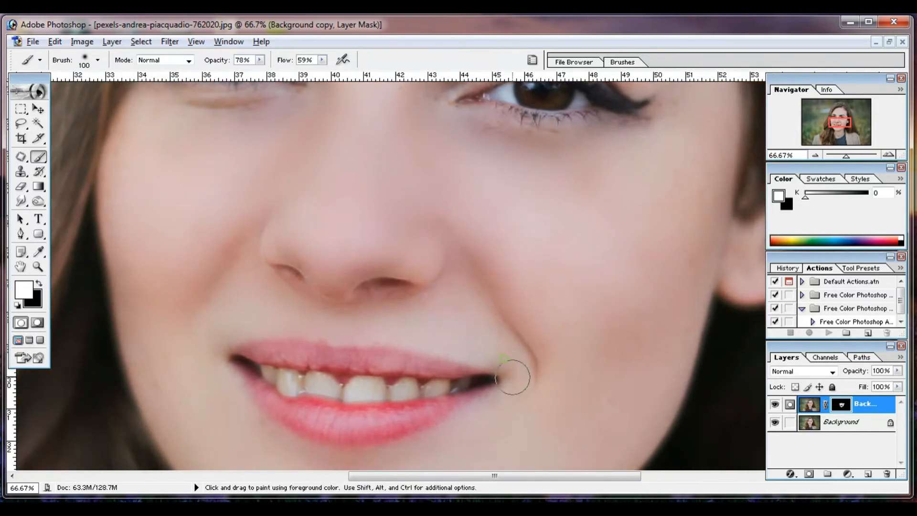
drag(554, 321, 601, 245)
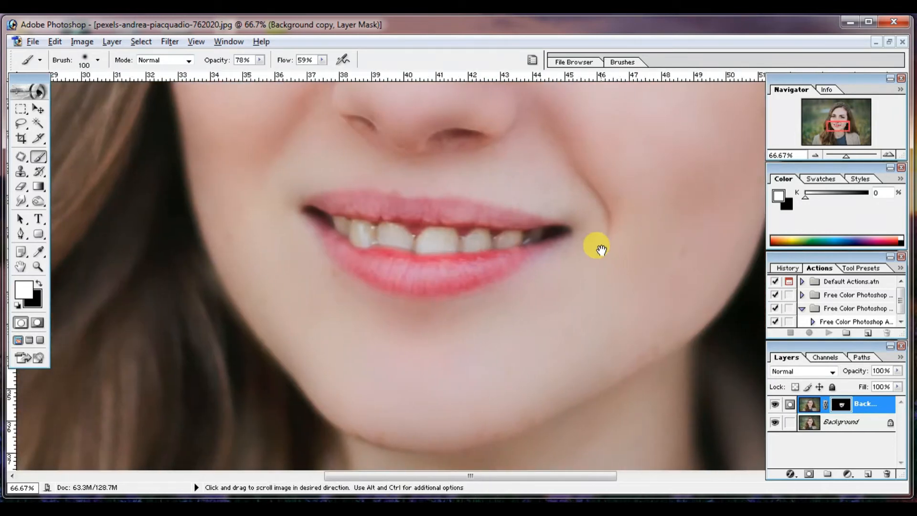
drag(594, 277, 528, 246)
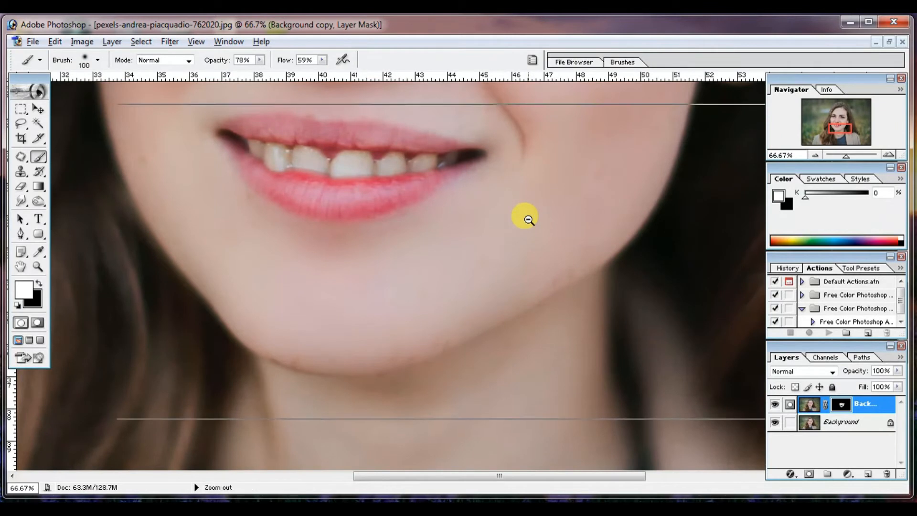
Paint the mask over the forehead to smooth its skin, enlarging the brush to 150
alt+click(529, 220)
alt+click(530, 272)
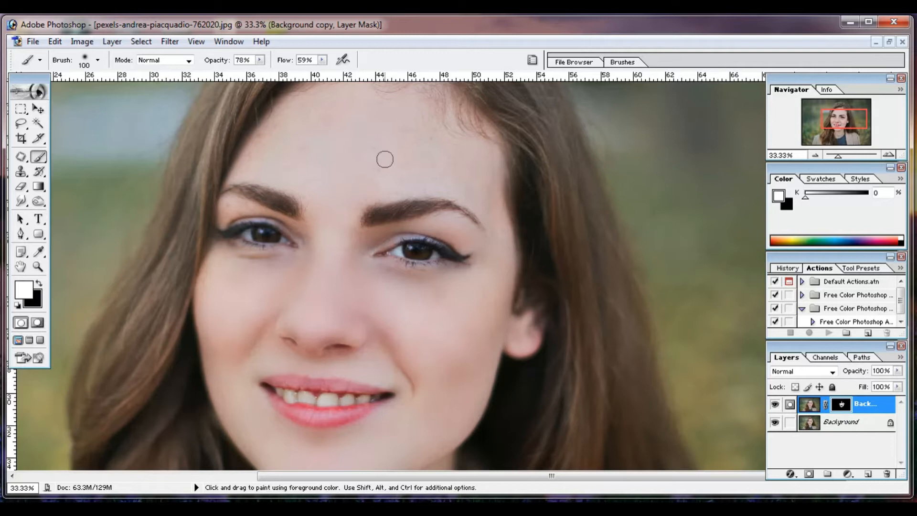
click(421, 134)
key(bracketright)
key(bracketright)
click(407, 127)
click(256, 158)
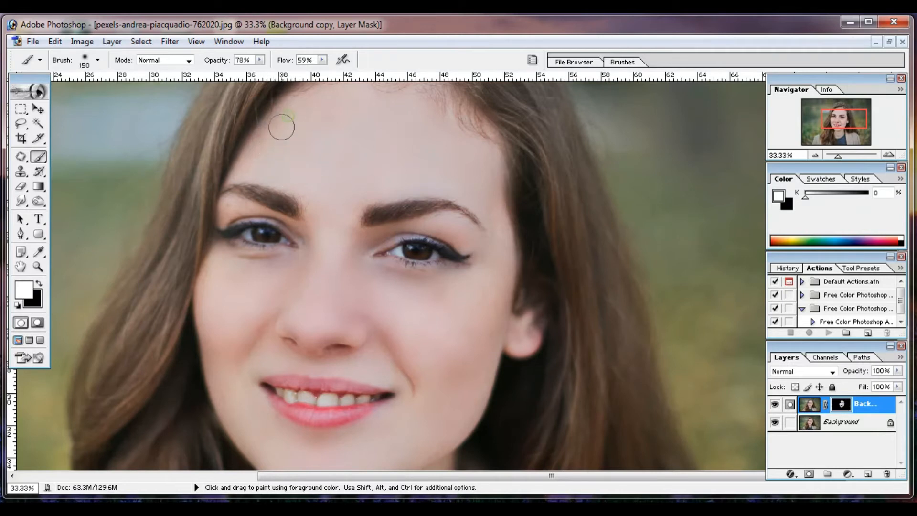
drag(381, 182, 389, 149)
Compare the whole portrait with and without the masked smoothing layer
alt+click(390, 149)
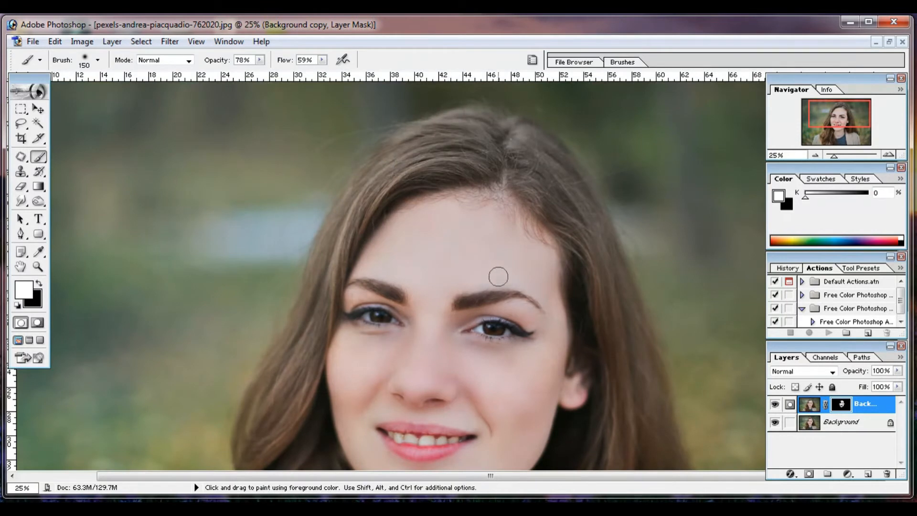
alt+click(499, 277)
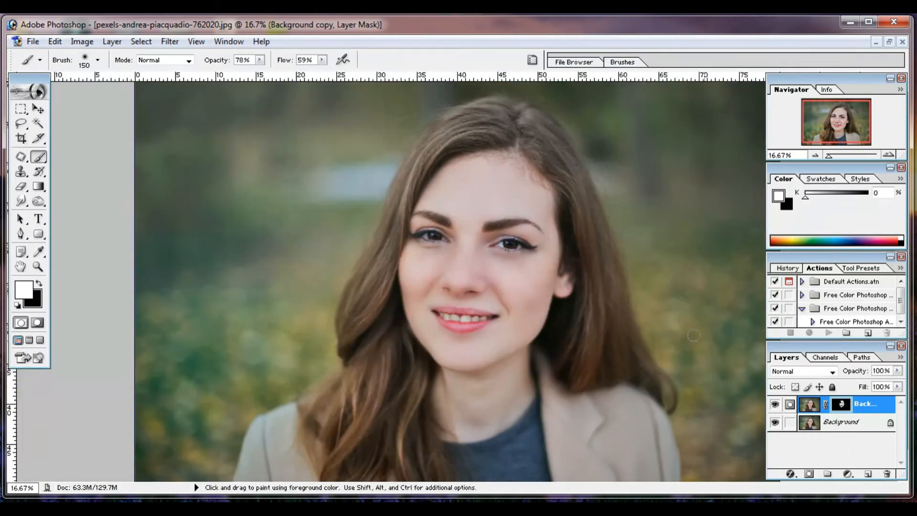
click(775, 404)
click(775, 405)
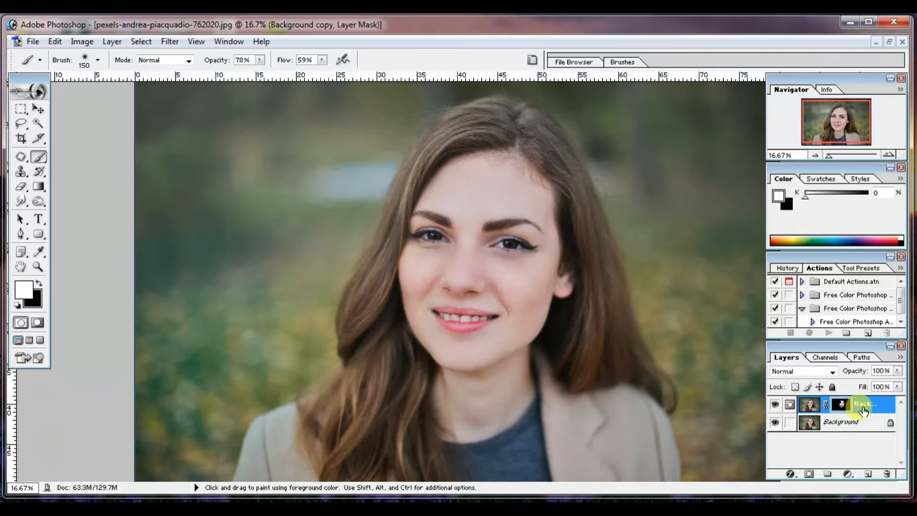
Merge the masked smoothing layer down into the background
click(85, 45)
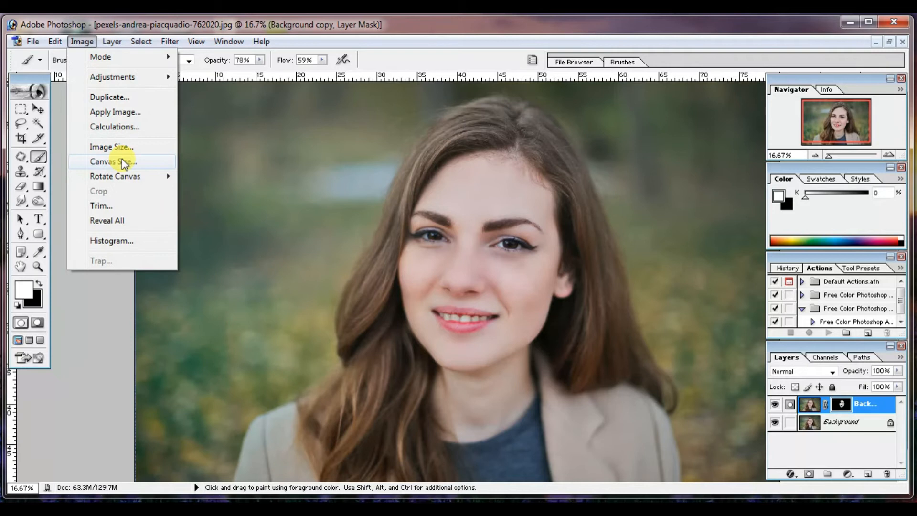
mouse_move(114, 44)
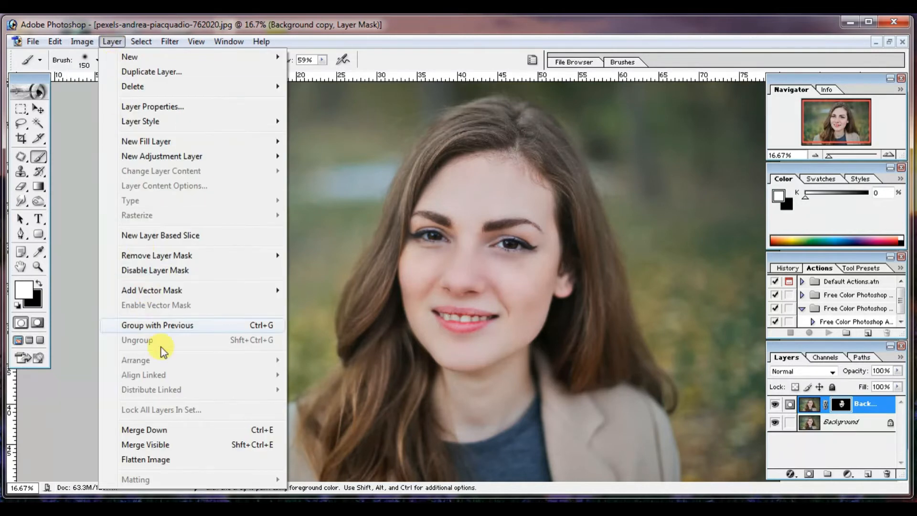
click(174, 430)
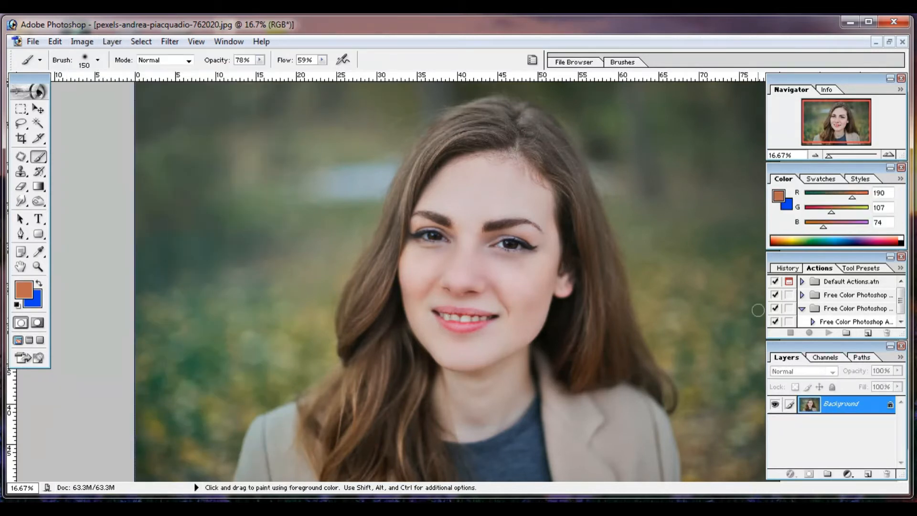
Try a slight contrast increase with a Brightness/Contrast adjustment layer above the background
click(847, 473)
click(839, 348)
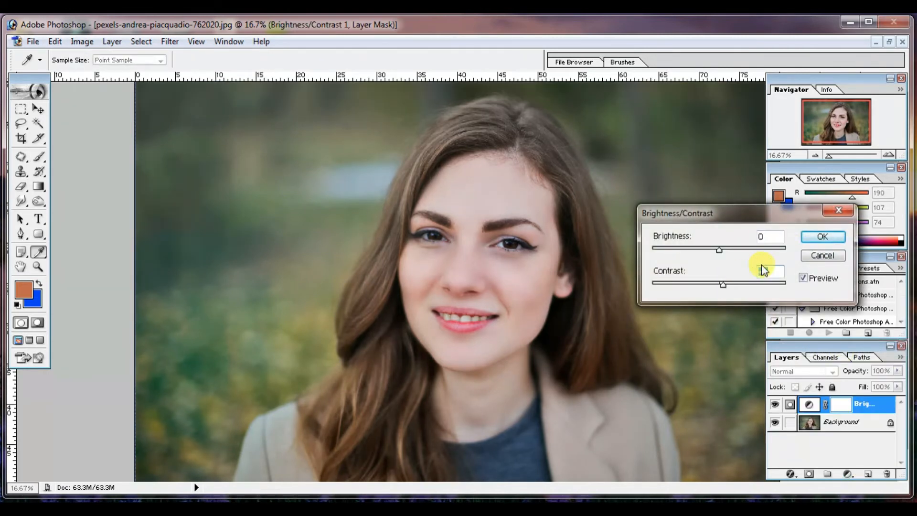
click(823, 236)
key(b)
key(d)
key(ctrl+z)
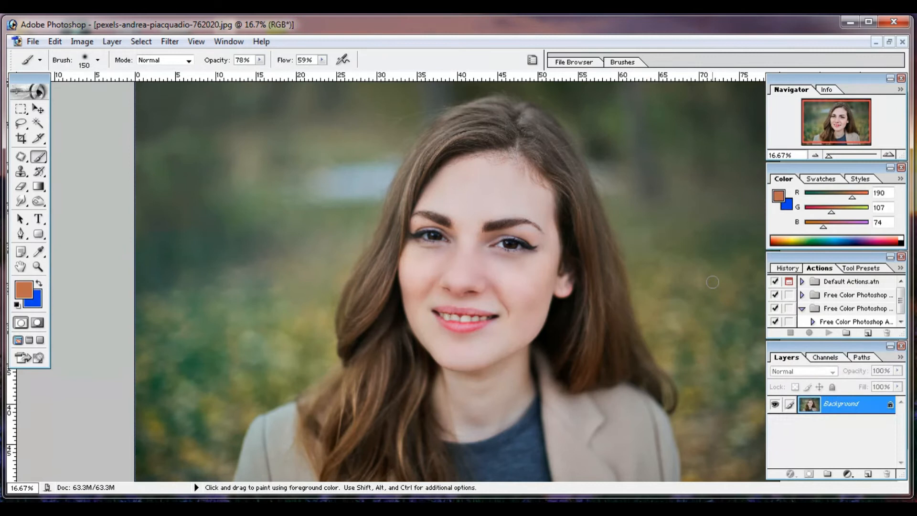
Duplicate the background layer and apply a High Pass filter with a 2.9-pixel radius to the copy
drag(853, 423, 868, 472)
click(170, 42)
mouse_move(344, 304)
click(387, 316)
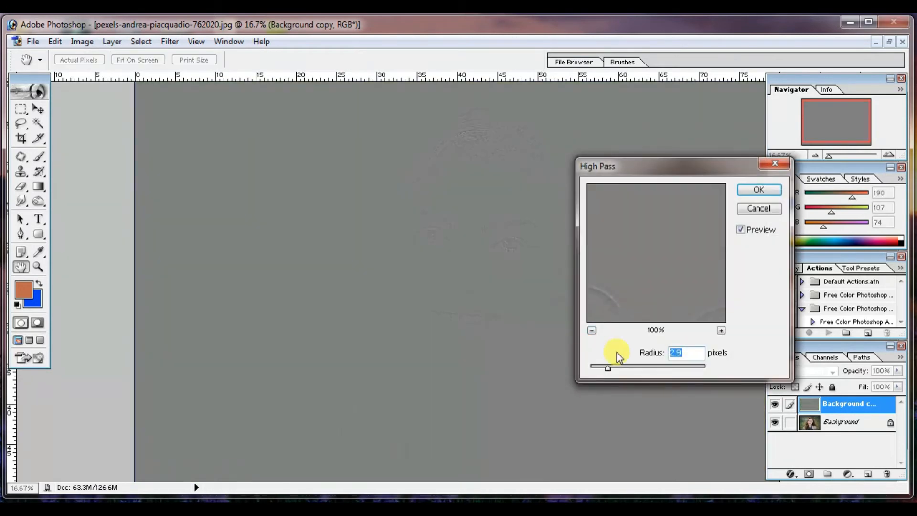
key(Return)
key(b)
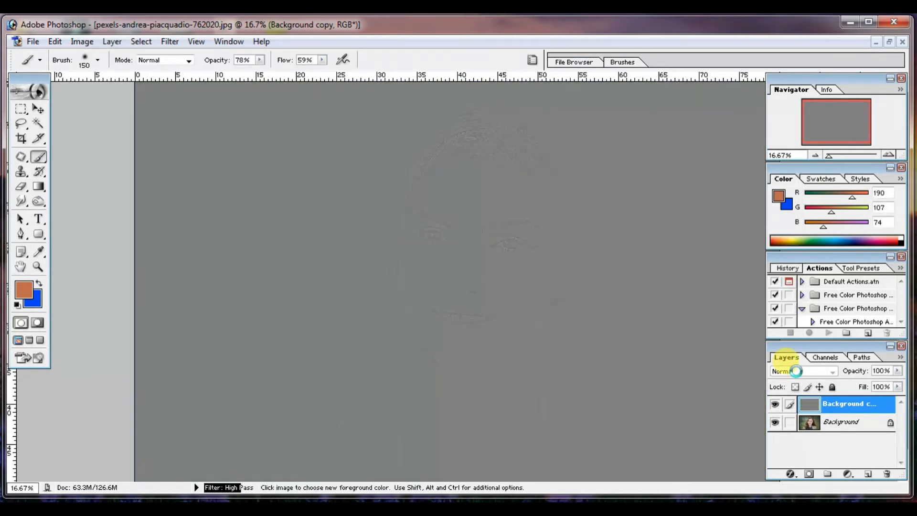
Set the high-pass copy's blend mode to Overlay and merge it down into the background
click(807, 371)
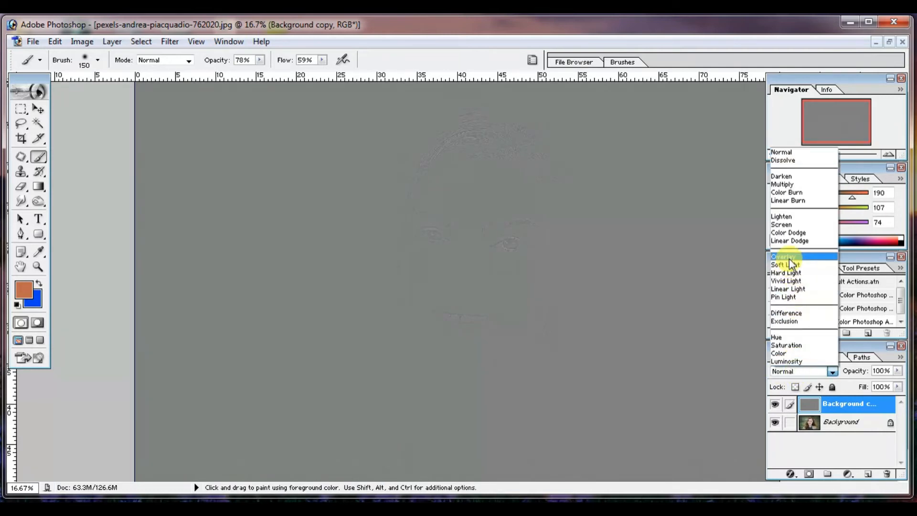
click(789, 259)
click(775, 404)
click(776, 405)
key(ctrl+minus)
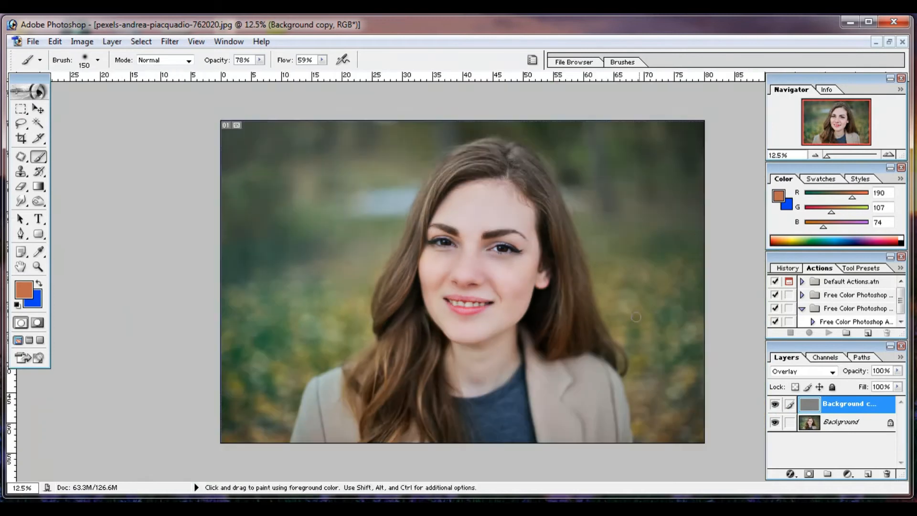
key(ctrl+e)
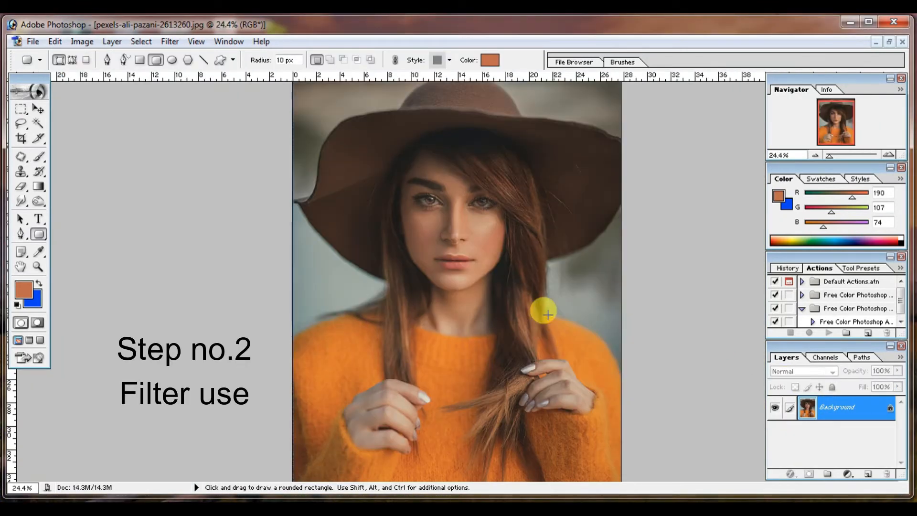
Duplicate the background layer of the portrait of the woman in the brown hat
key(ctrl)
key(ctrl+space)
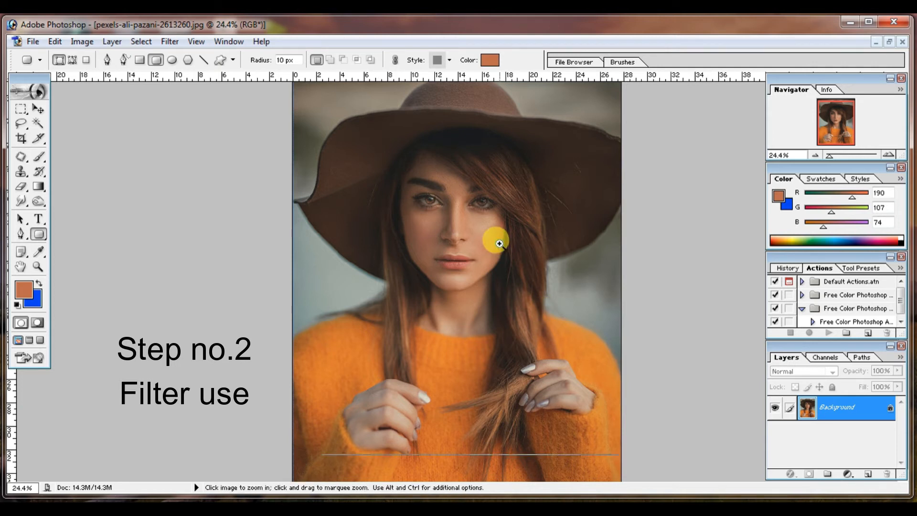
click(494, 242)
click(497, 243)
click(528, 300)
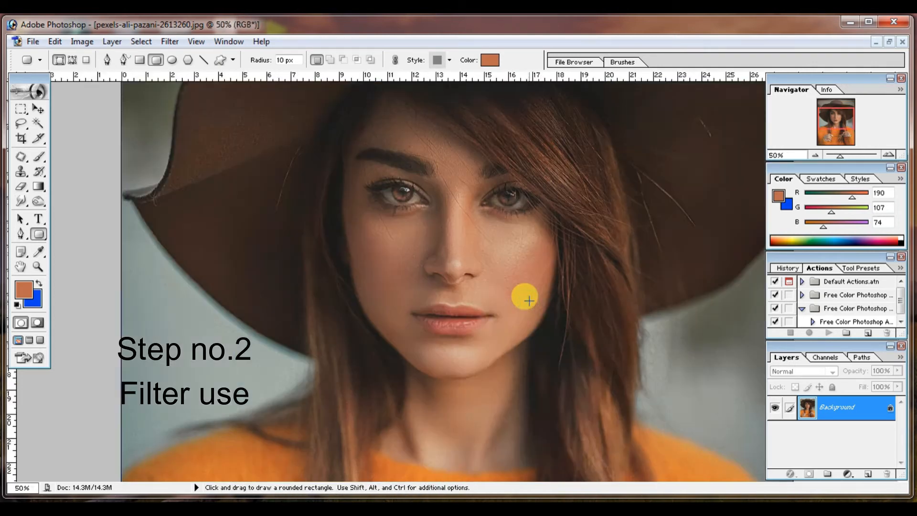
click(525, 284)
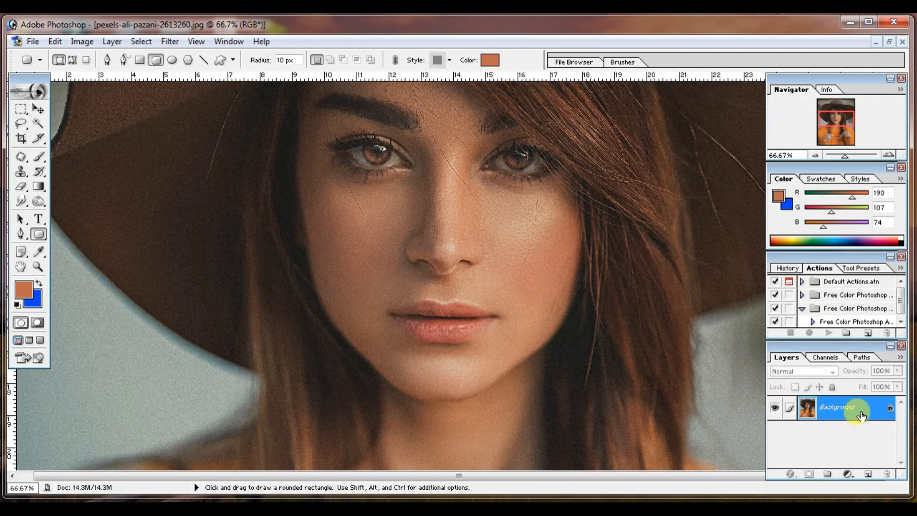
drag(862, 415, 868, 474)
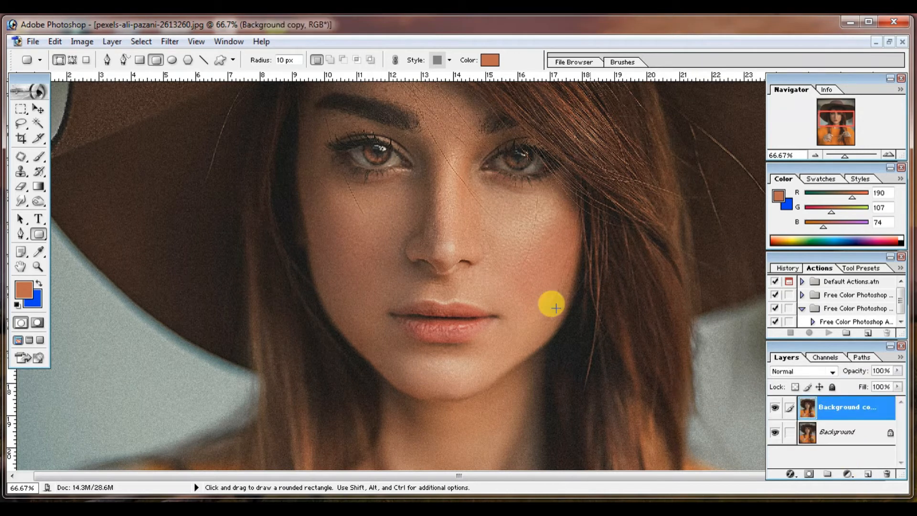
Apply Imagenomic's Noiseware Professional filter to the background copy with the Default settings, checking the face in the preview
click(169, 47)
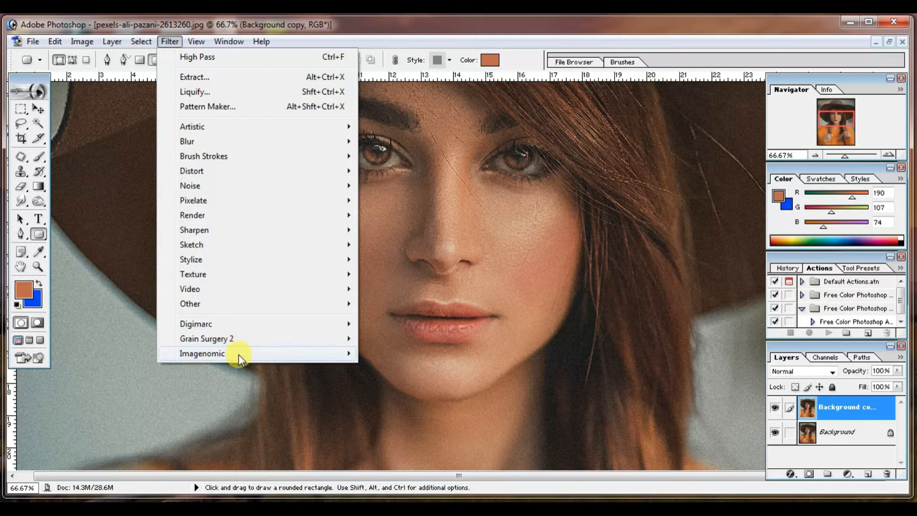
mouse_move(325, 357)
click(397, 354)
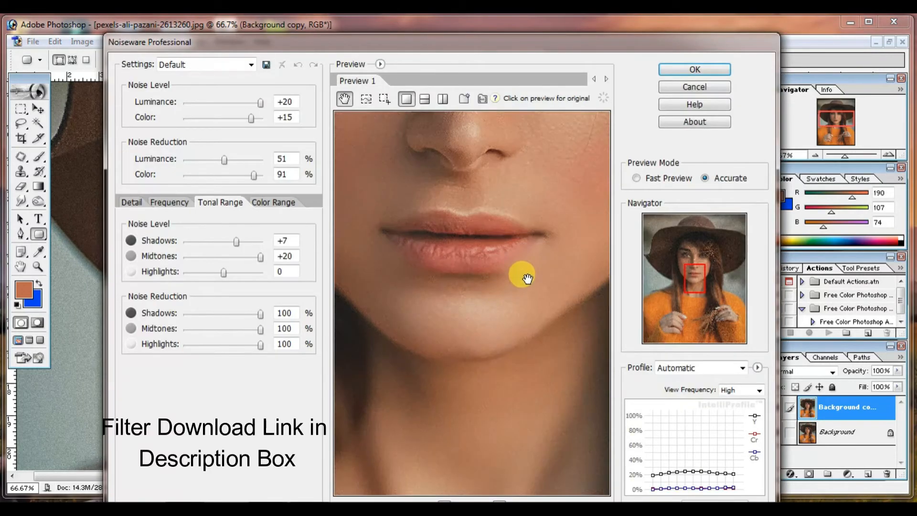
drag(526, 276, 534, 392)
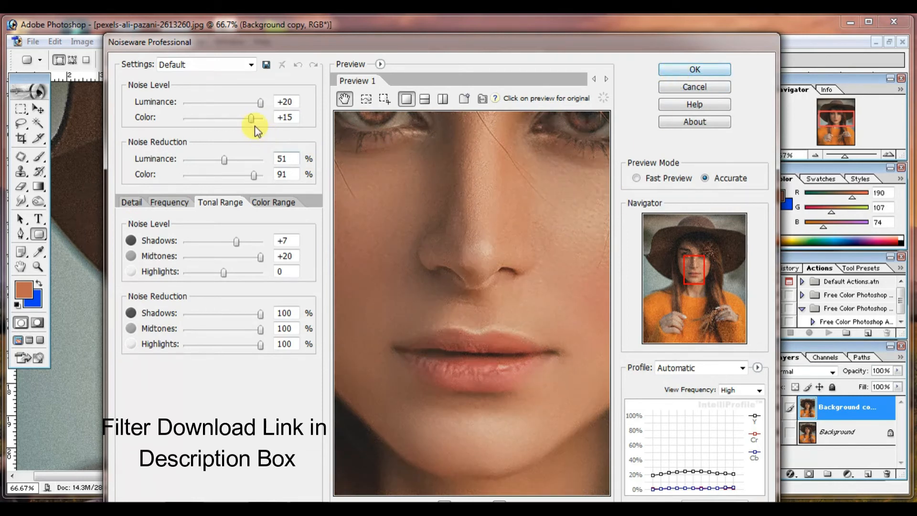
click(709, 68)
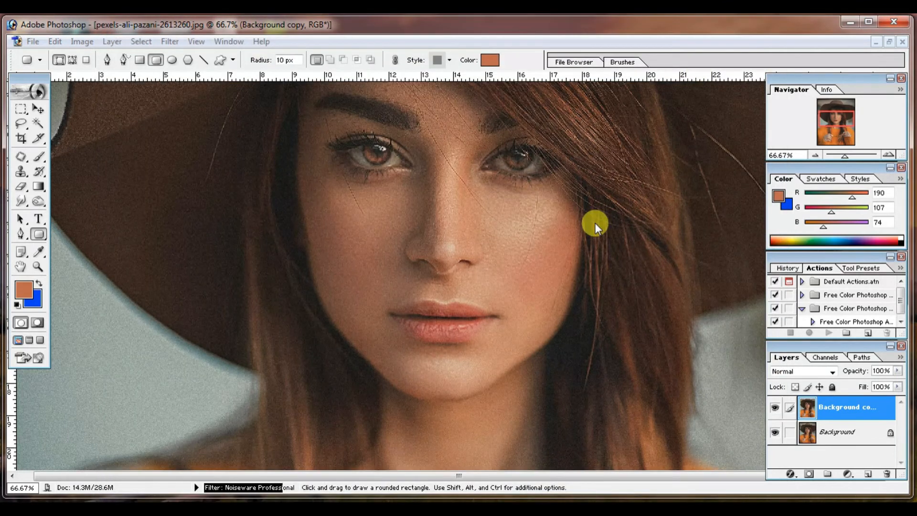
Apply Grain Surgery 2's Remove Grain filter to the copy with 88% noise reduction and compare it with the original
click(168, 41)
mouse_move(251, 345)
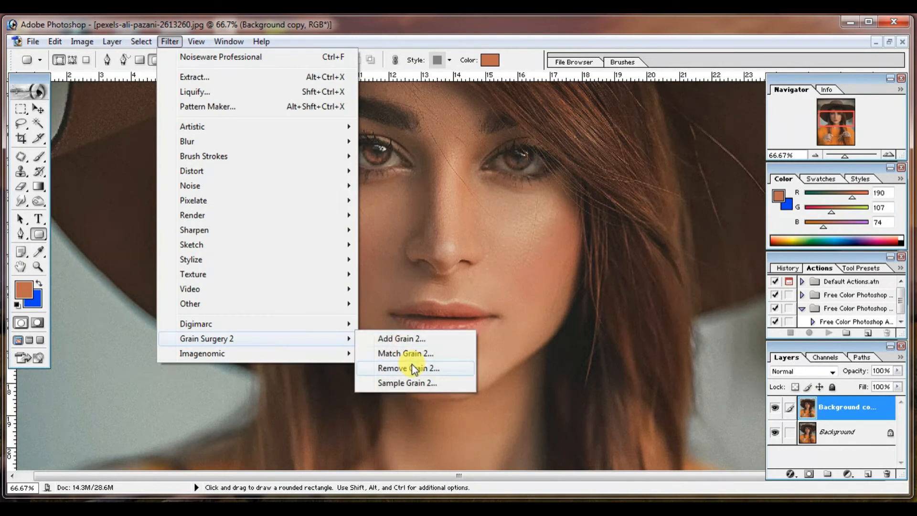
click(411, 368)
drag(577, 229, 595, 293)
drag(640, 222, 641, 301)
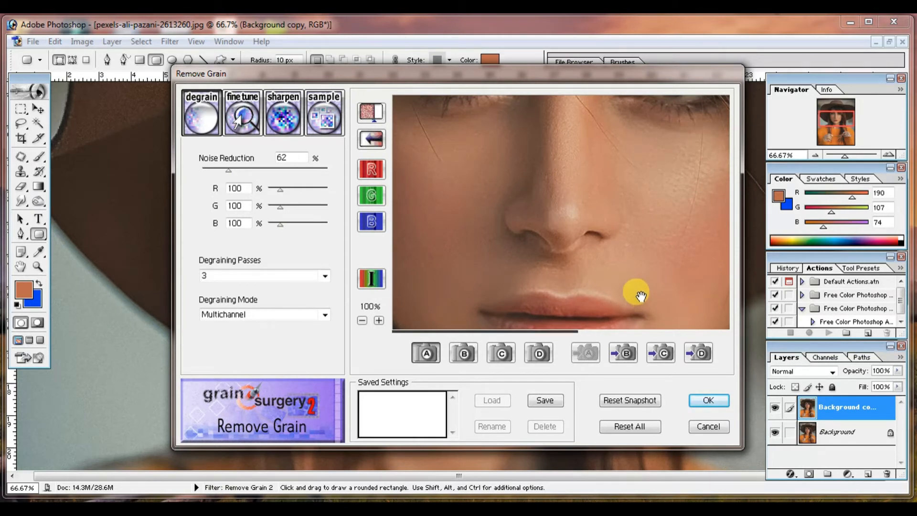
drag(638, 273, 608, 293)
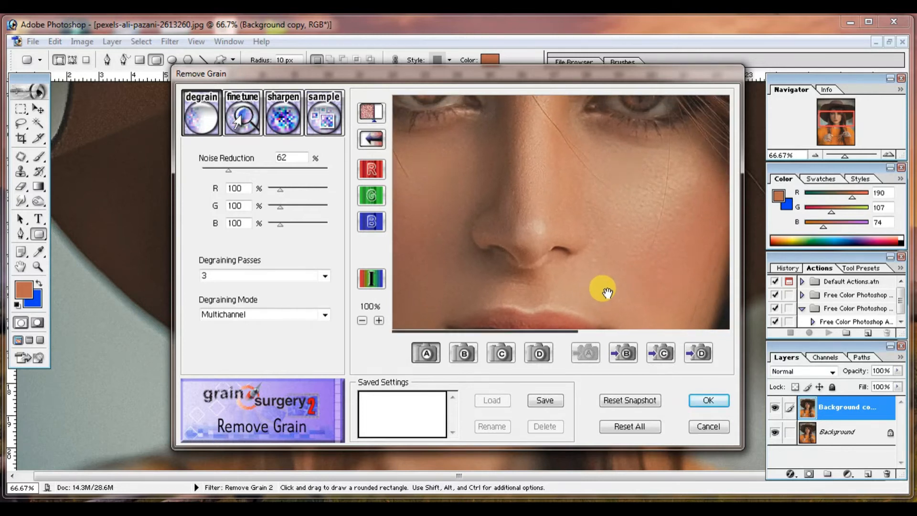
click(240, 170)
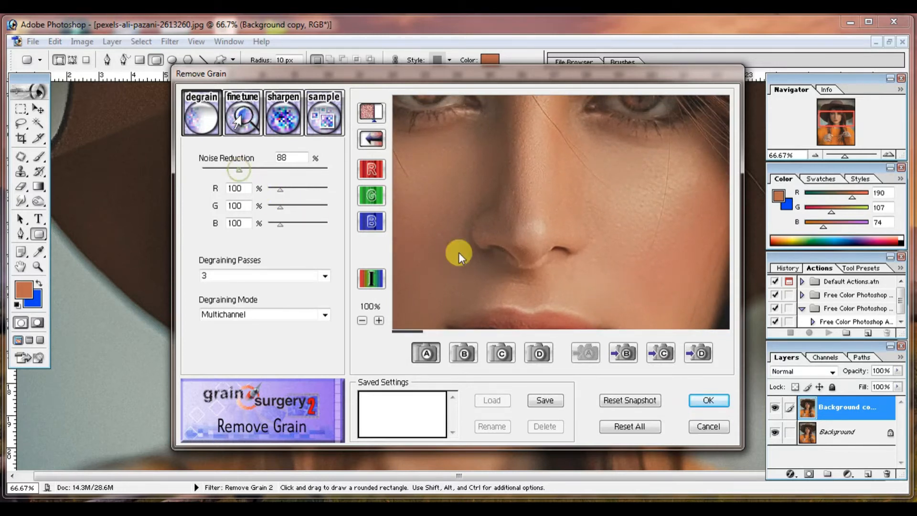
click(708, 400)
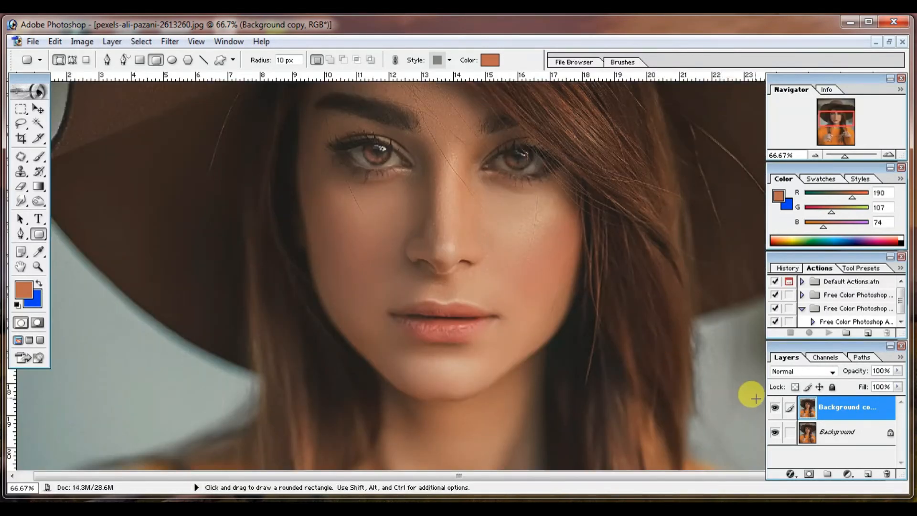
click(776, 410)
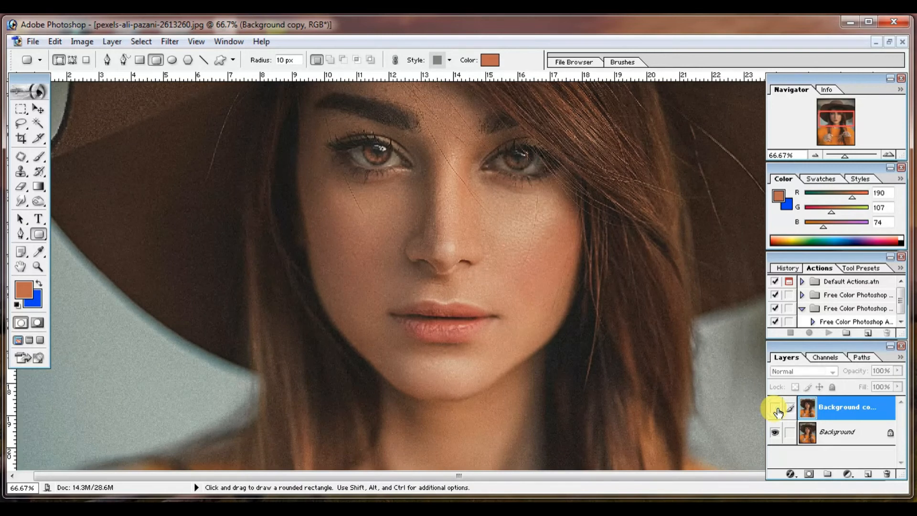
click(776, 409)
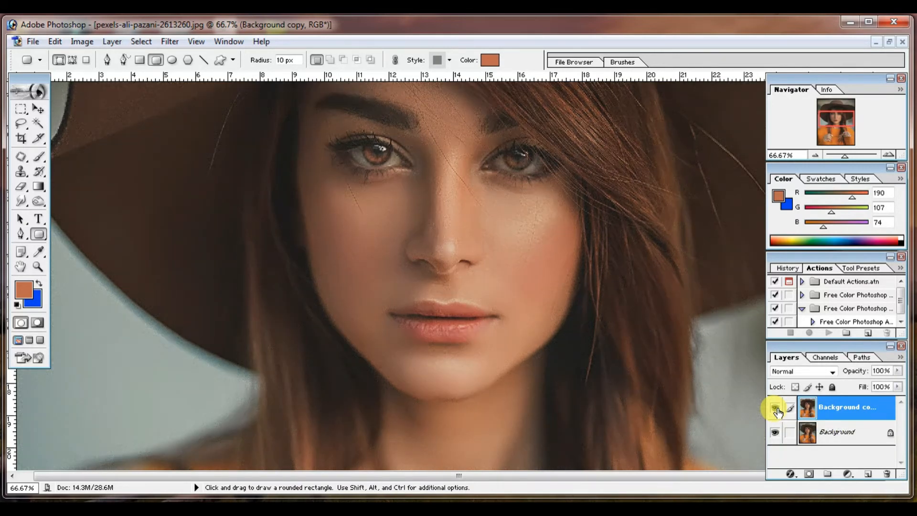
Add a Brightness/Contrast adjustment layer with contrast +9 above the background copy and compare its effect
click(848, 473)
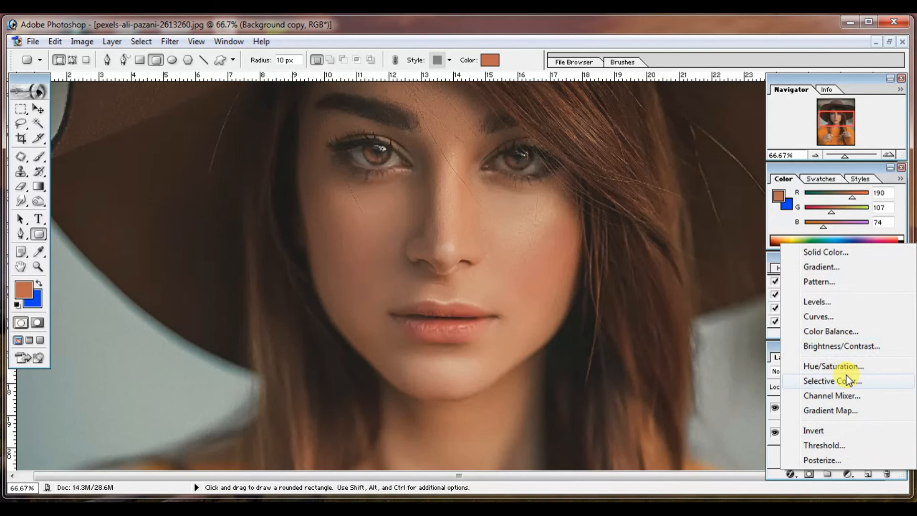
click(839, 348)
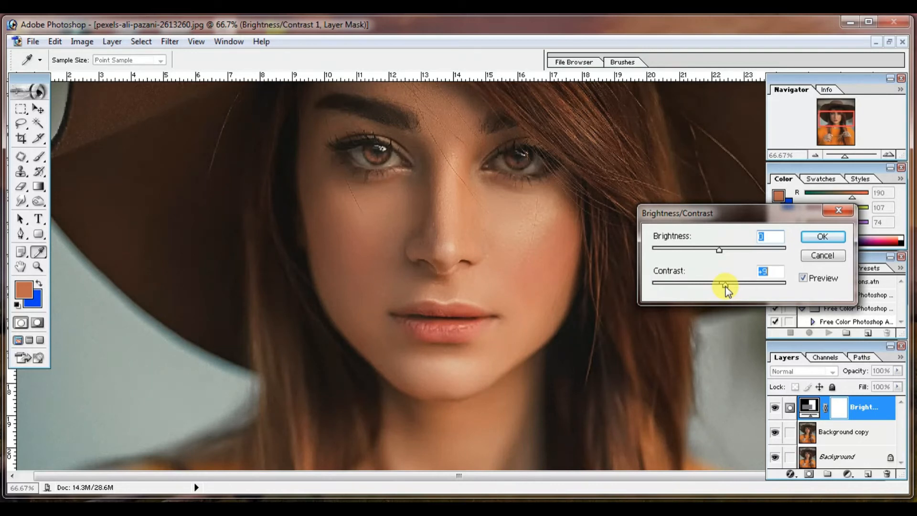
click(813, 237)
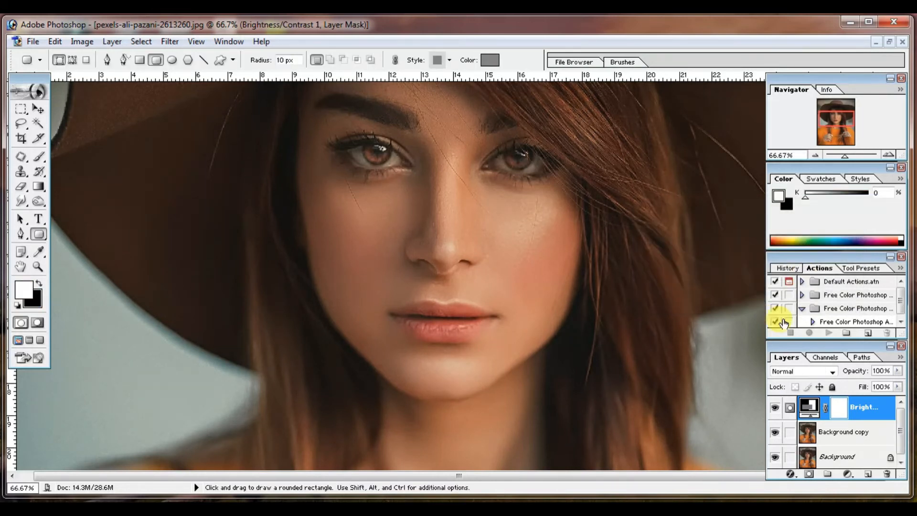
click(776, 409)
click(776, 409)
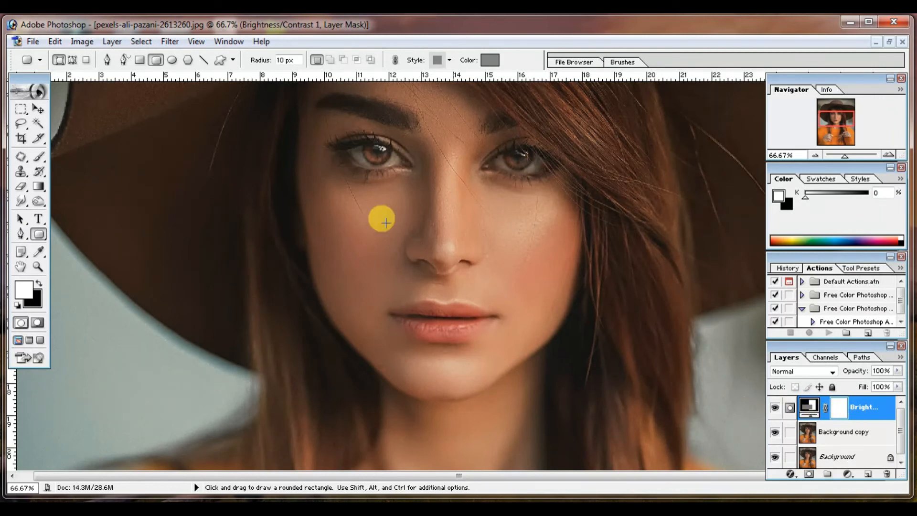
Merge the Brightness/Contrast layer down into the background copy and compare the retouched portrait with the original
click(82, 42)
mouse_move(112, 41)
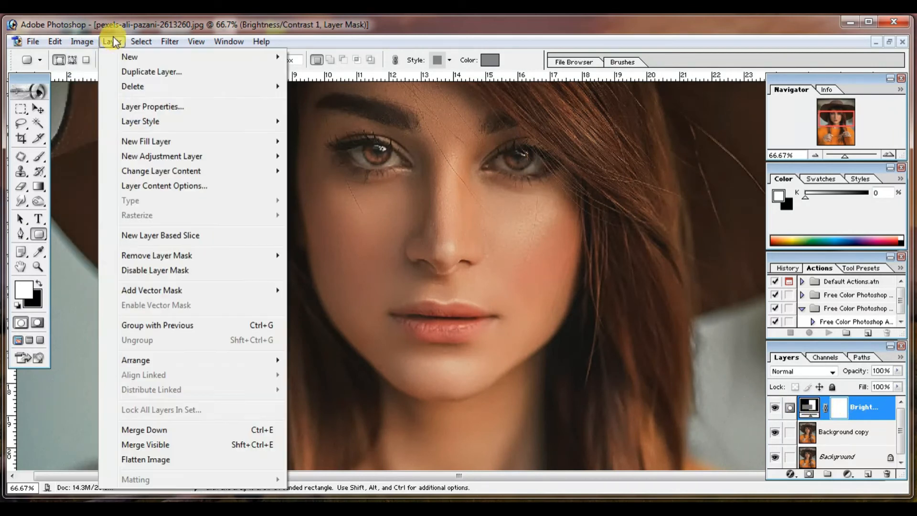
click(180, 432)
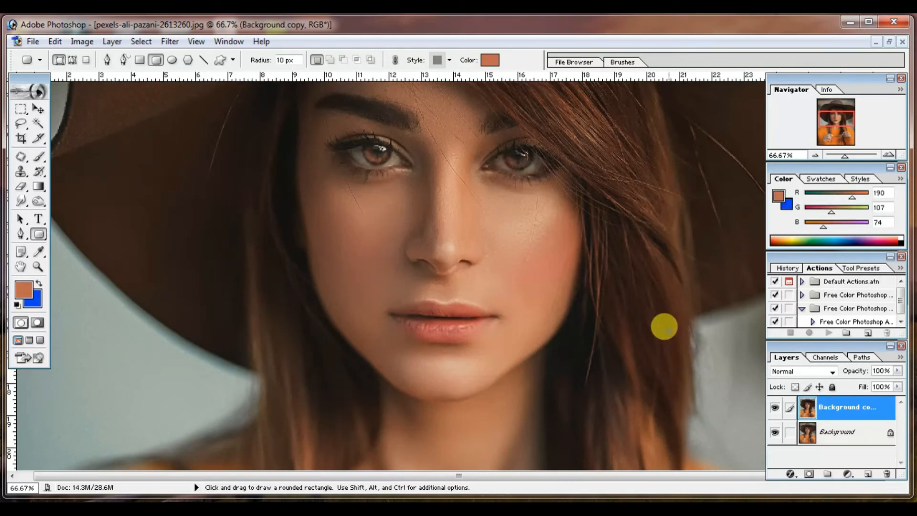
click(775, 407)
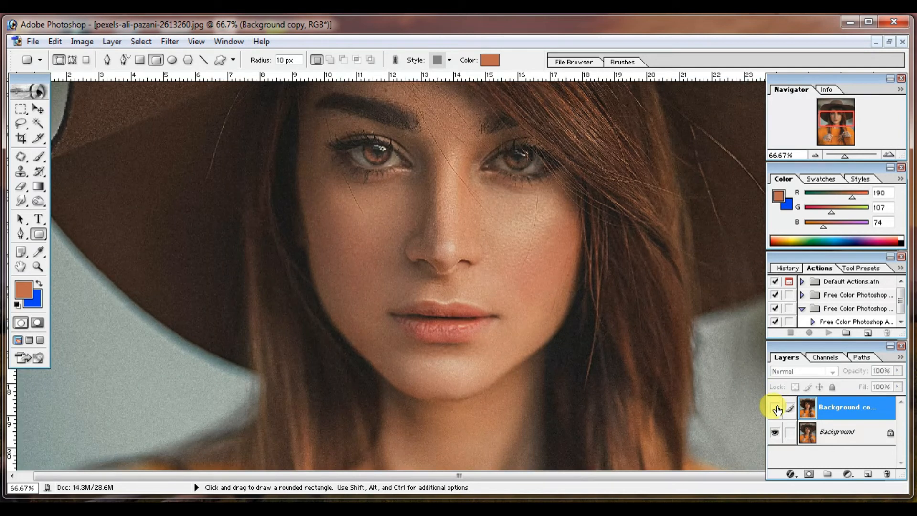
click(776, 407)
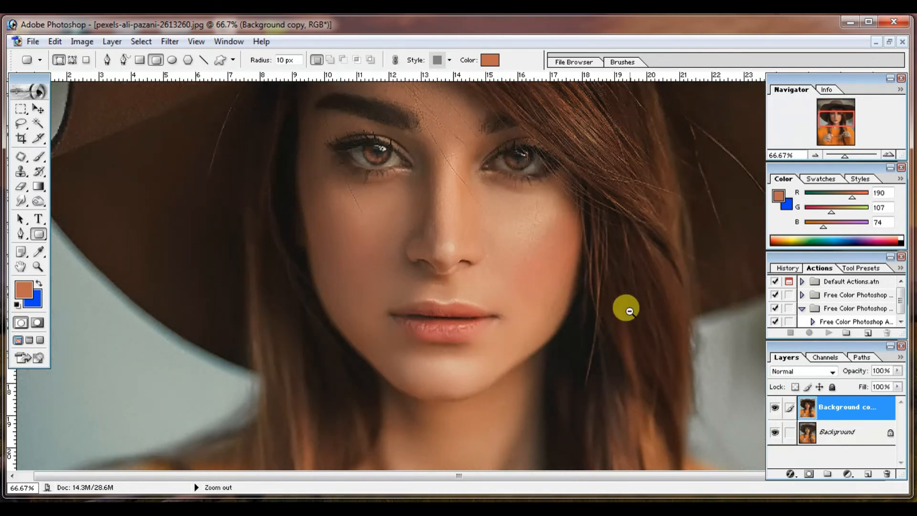
alt+click(625, 310)
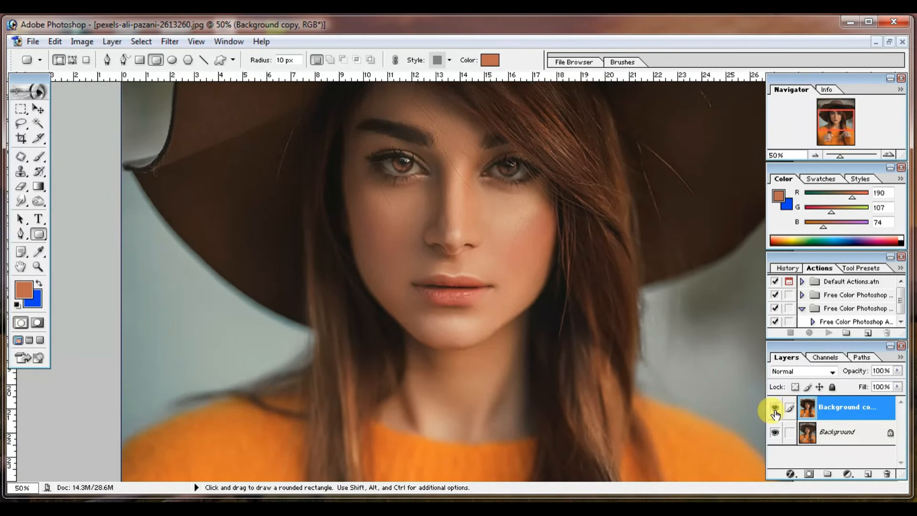
click(775, 408)
click(775, 407)
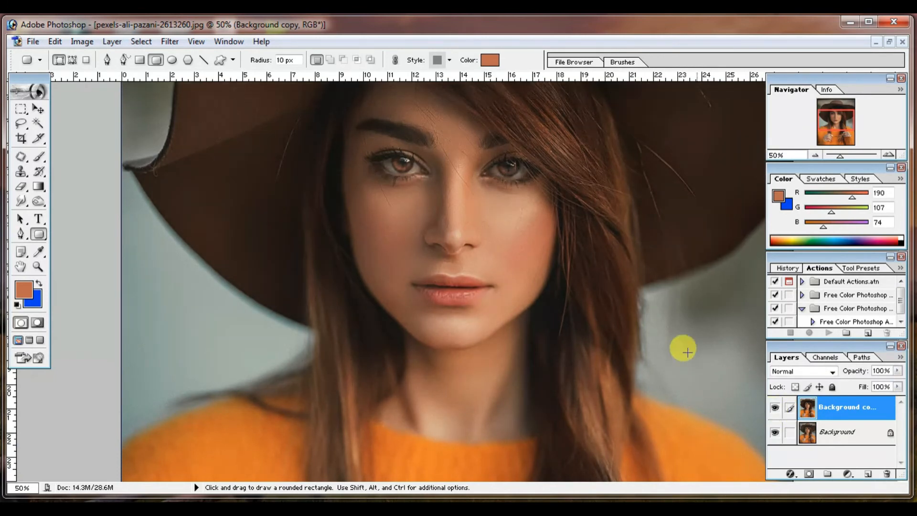
alt+click(670, 325)
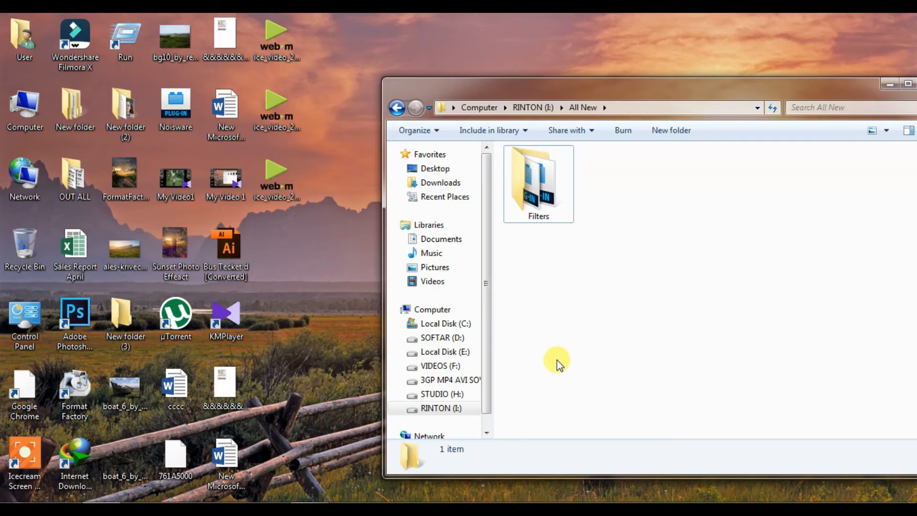
right_click(526, 262)
click(549, 311)
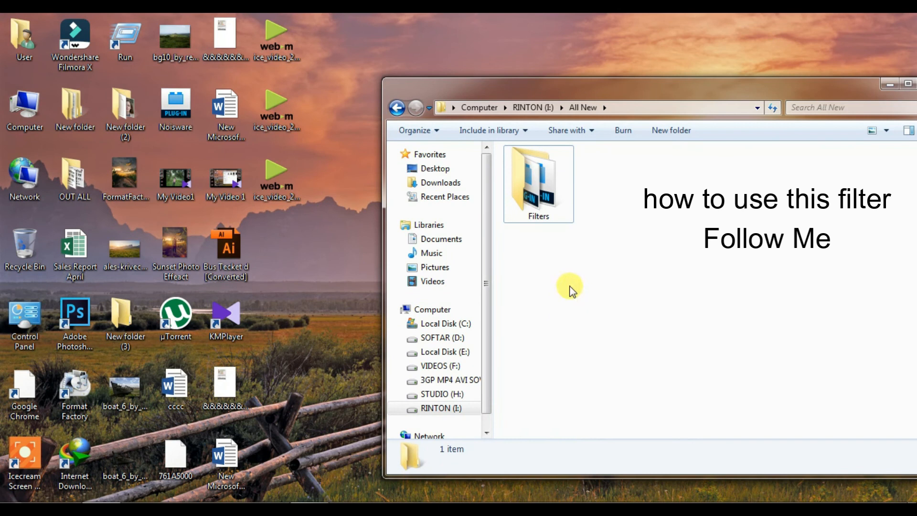
right_click(570, 284)
click(617, 340)
double_click(545, 213)
click(397, 109)
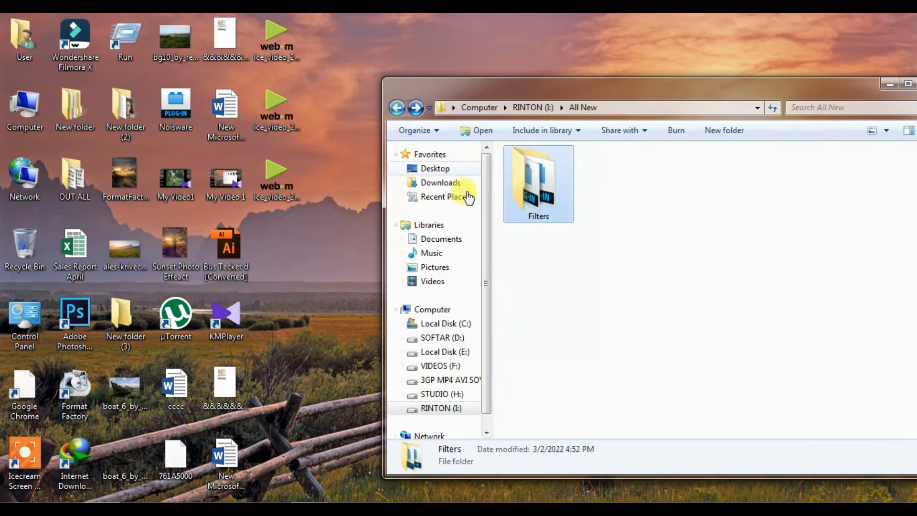
right_click(559, 265)
click(596, 316)
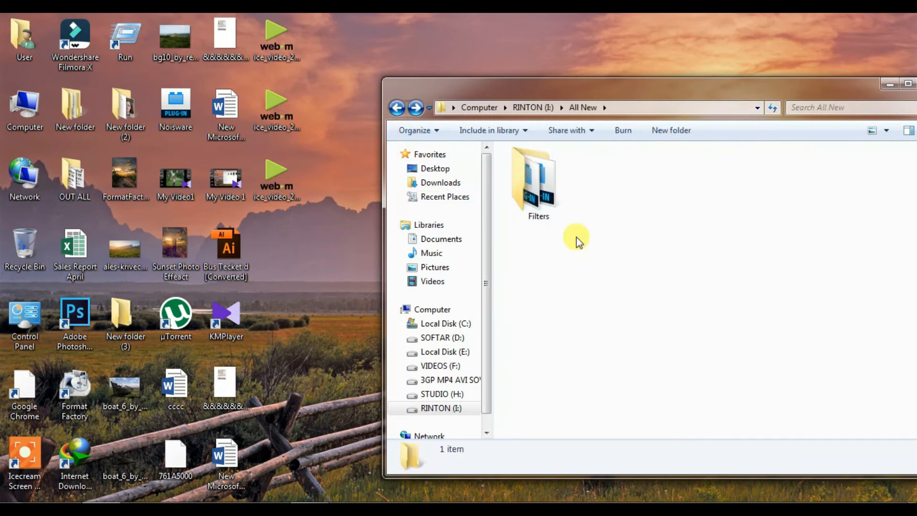
In Windows Explorer, open the Filters folder inside All New on drive I: and copy all of its contents
double_click(539, 213)
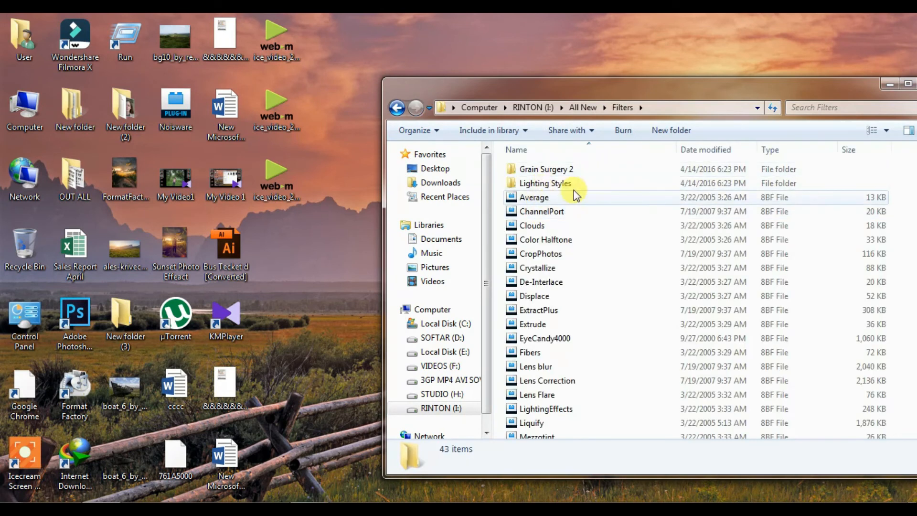
click(555, 173)
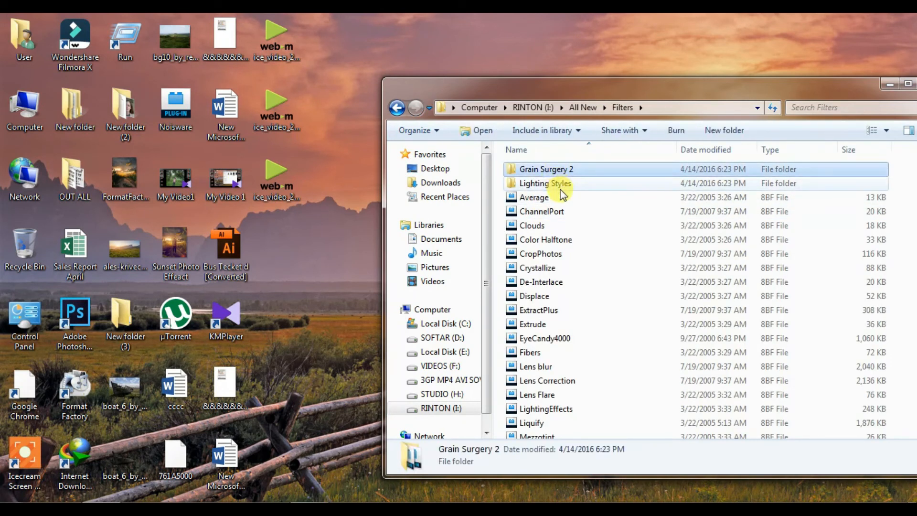
drag(893, 168, 692, 467)
right_click(603, 327)
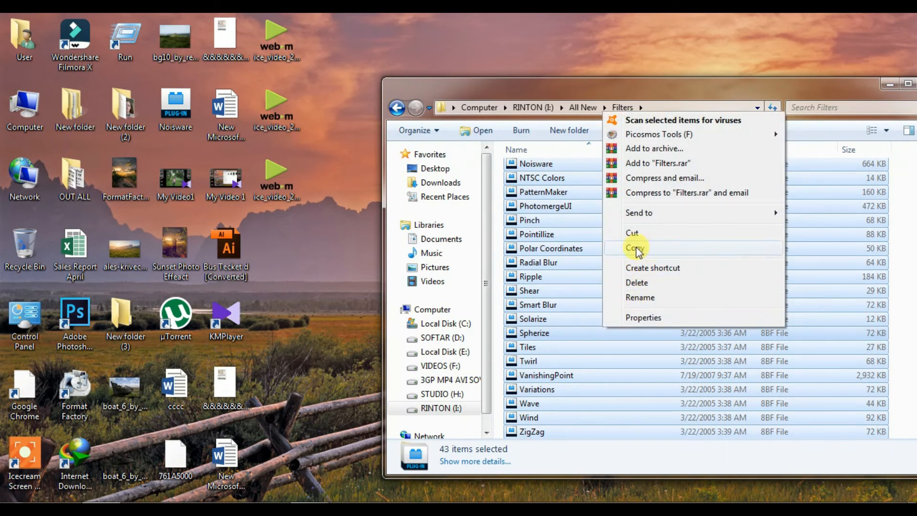
click(635, 249)
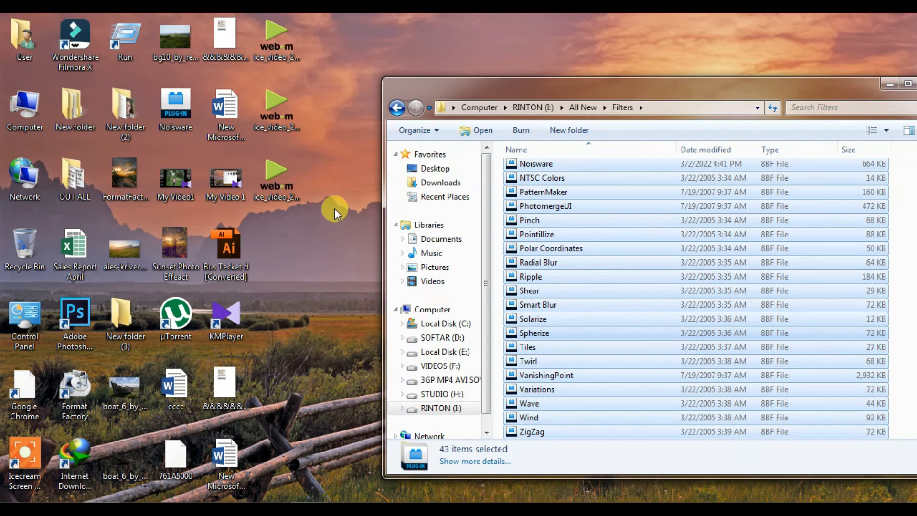
Open Local Disk (C:) from Computer in a second Explorer window
click(28, 120)
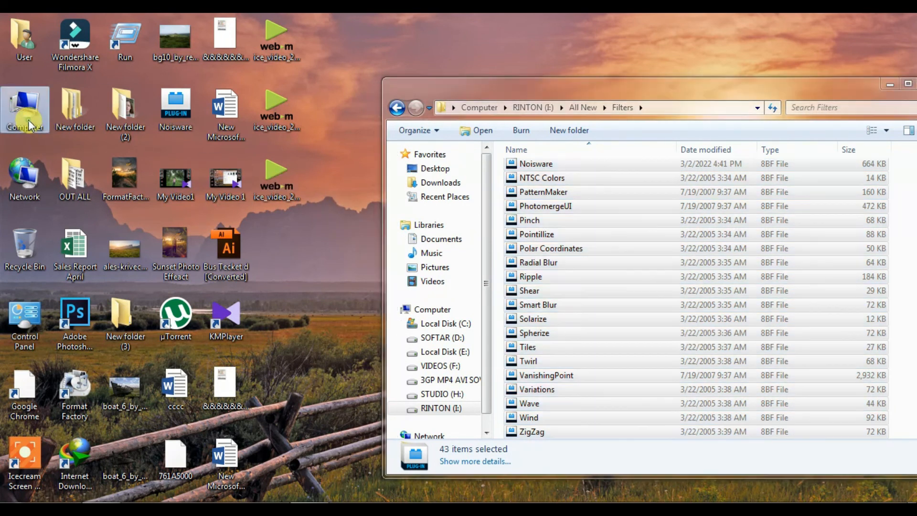
double_click(28, 120)
click(192, 126)
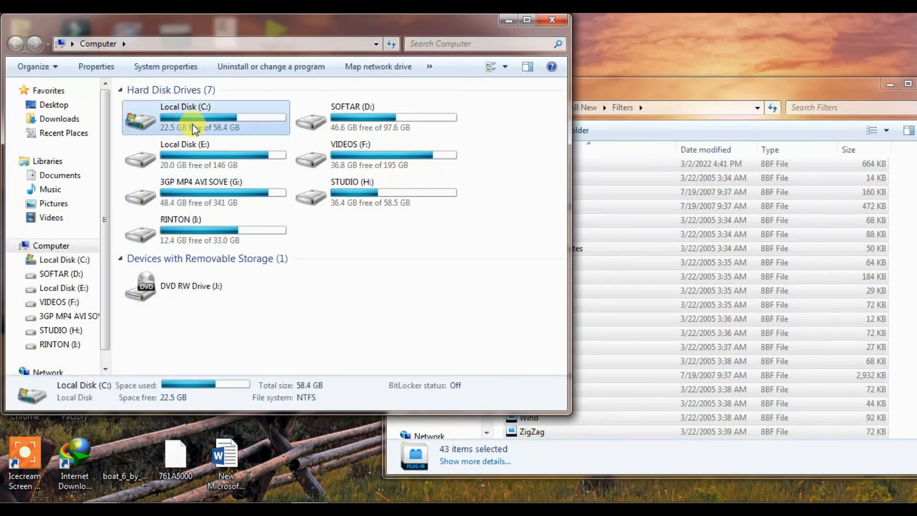
double_click(193, 128)
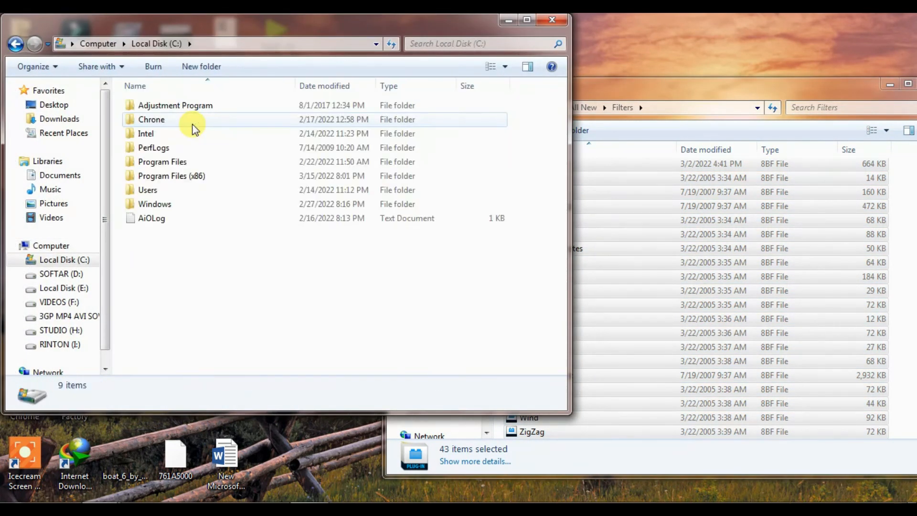
double_click(172, 163)
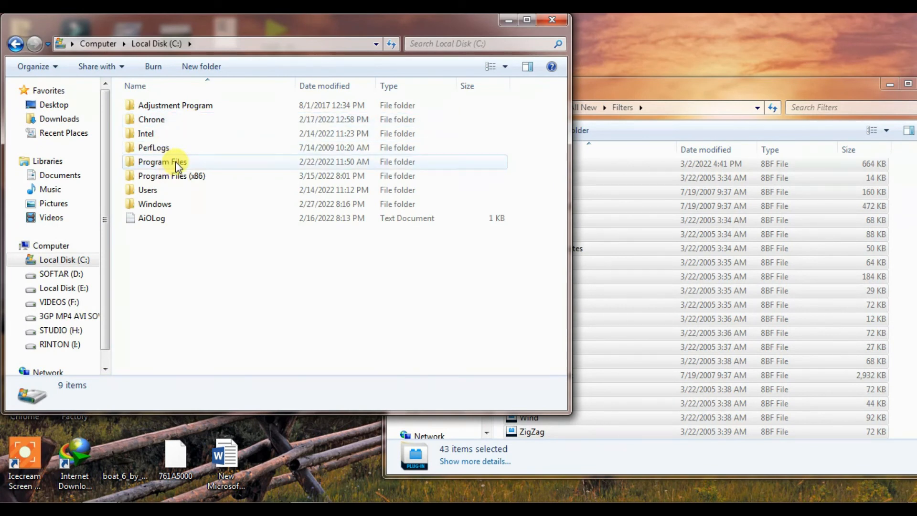
double_click(161, 111)
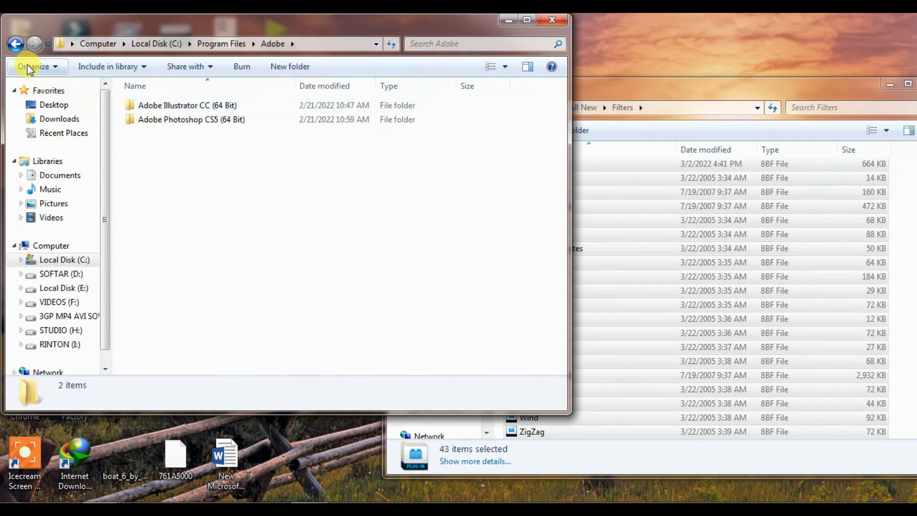
click(15, 45)
click(16, 45)
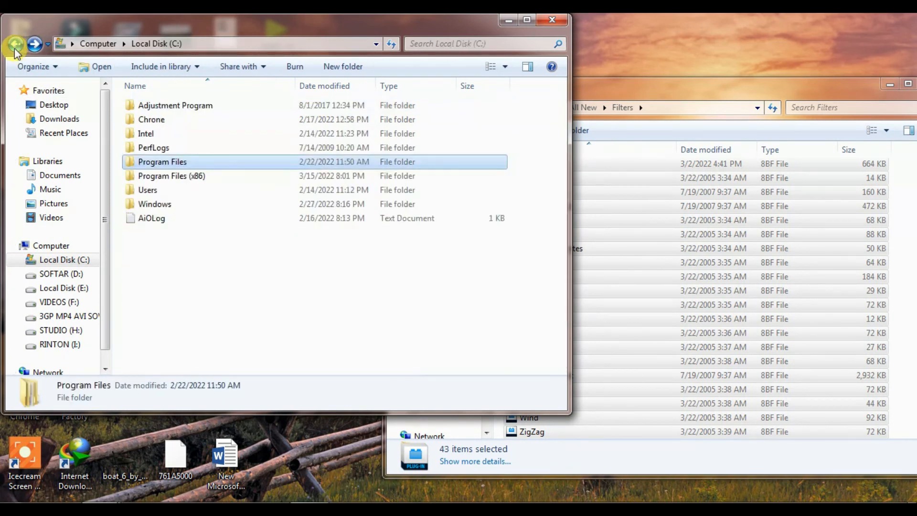
Open the destination folder Program Files (x86)\Adobe\Photoshop 7.0\Plug-Ins\Filters and check that the copied filters can be pasted there
double_click(177, 176)
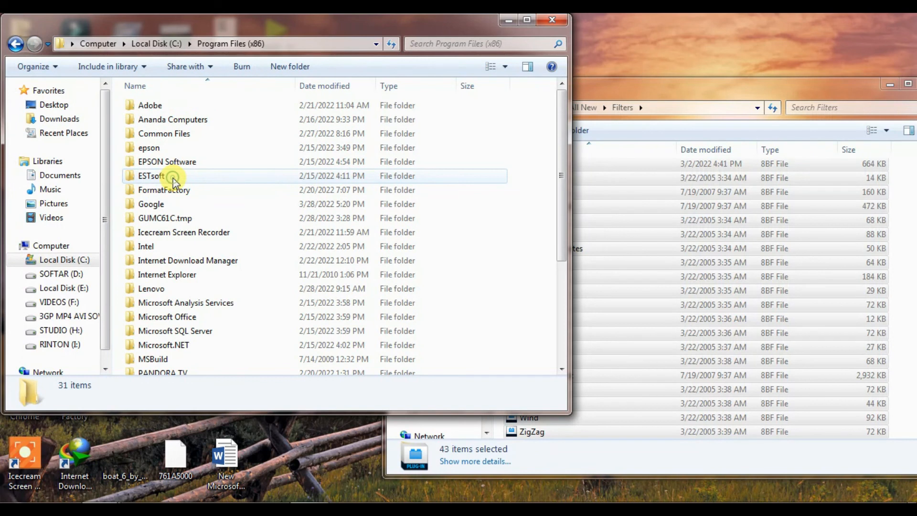
double_click(163, 105)
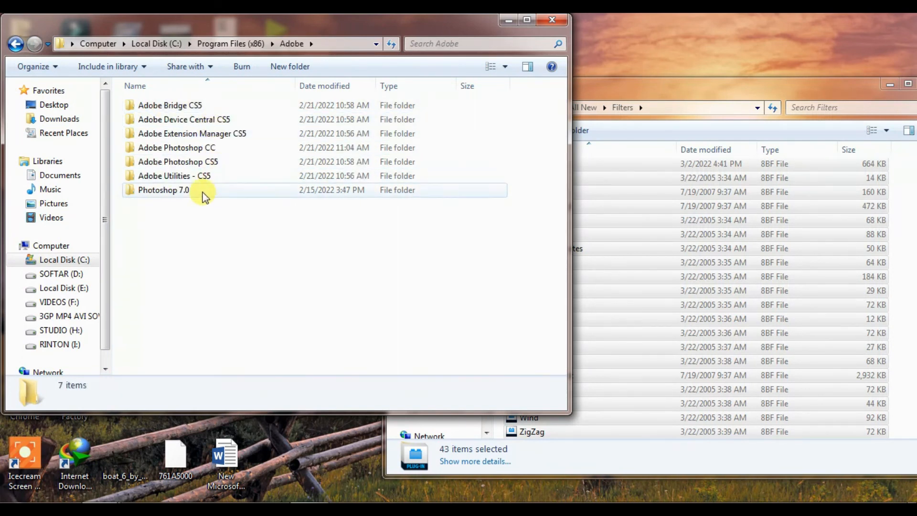
double_click(184, 190)
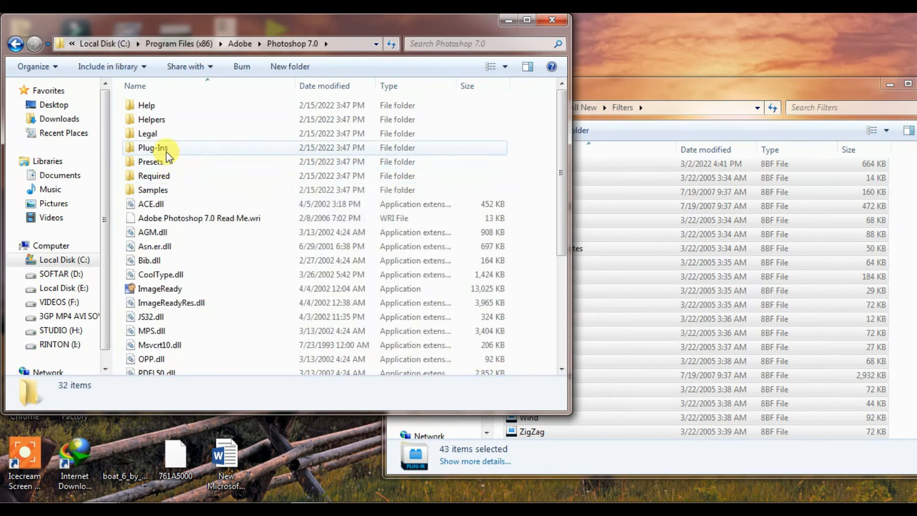
double_click(165, 149)
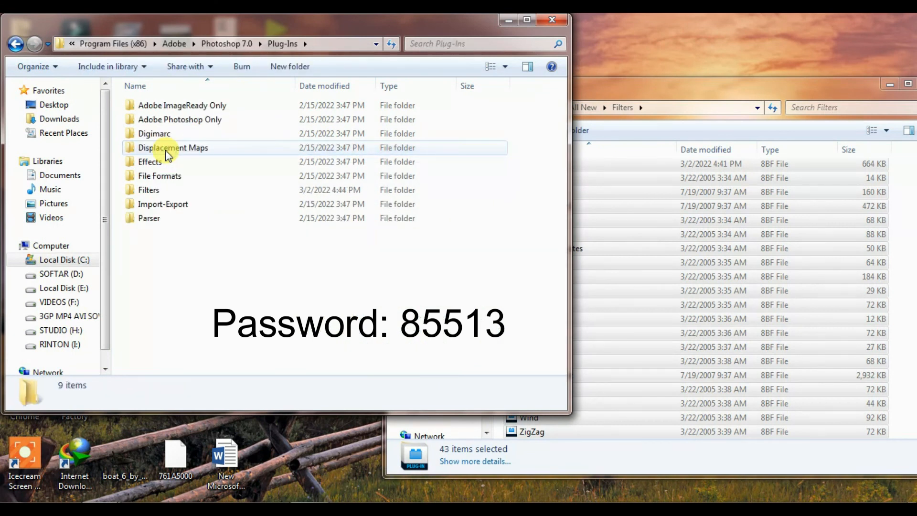
double_click(149, 191)
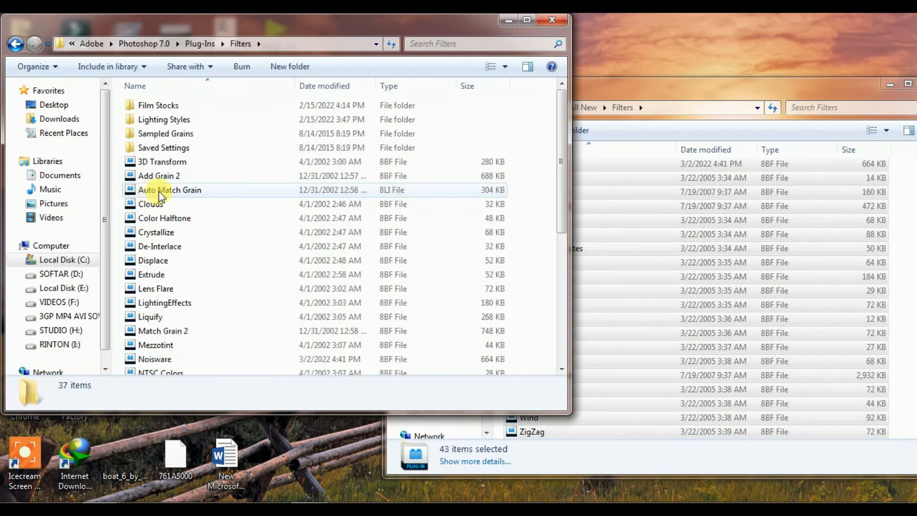
right_click(526, 174)
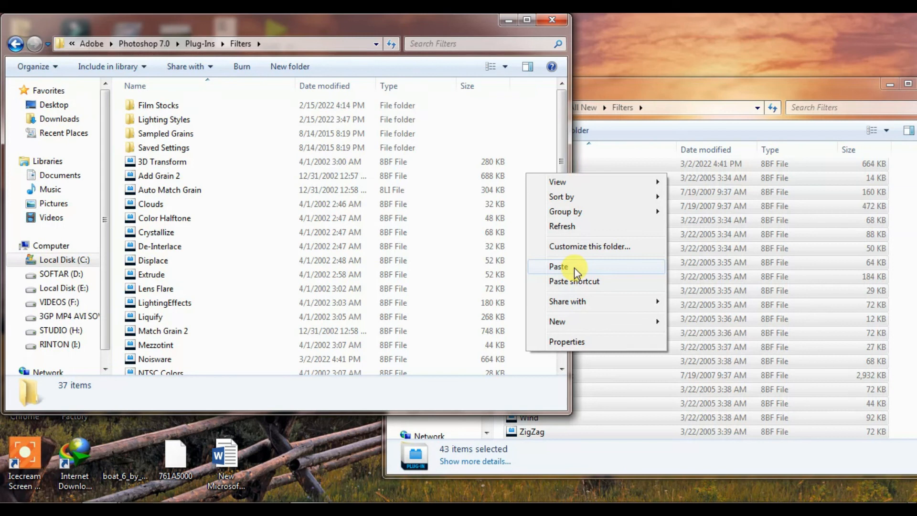
click(540, 133)
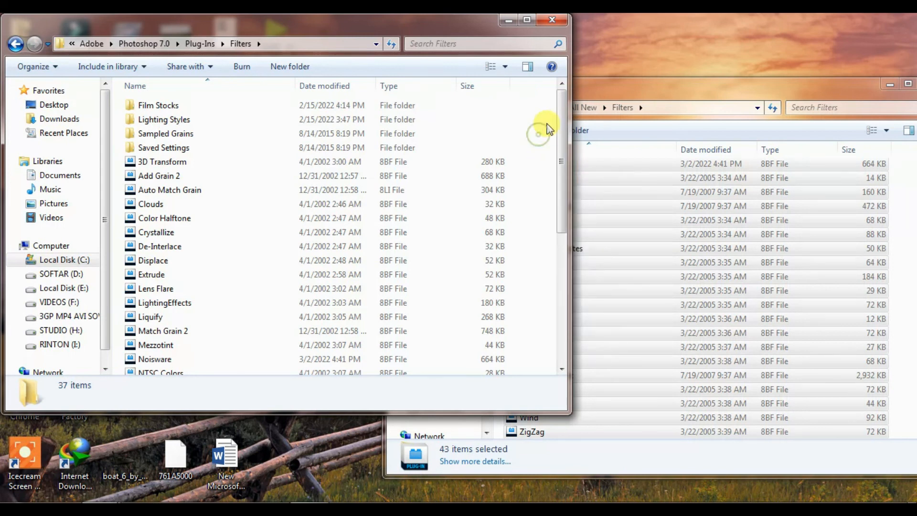
Close both folder windows and refresh the desktop
click(546, 24)
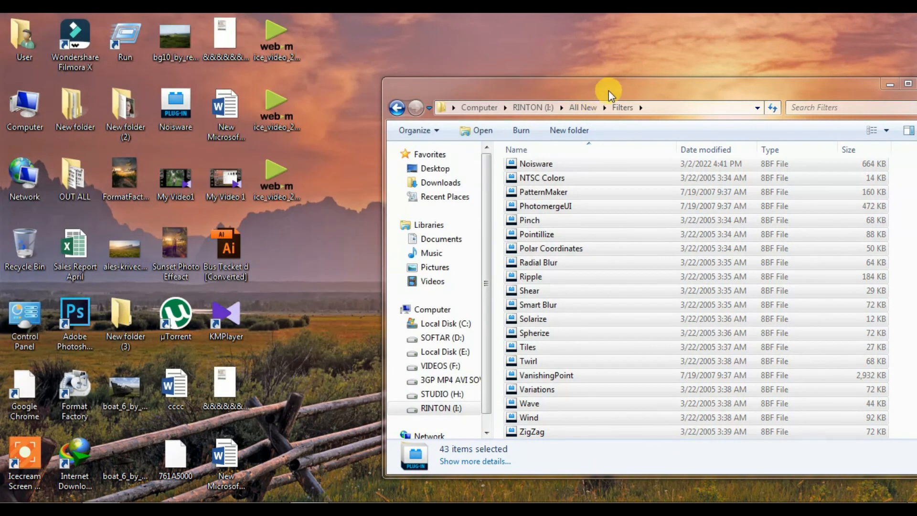
drag(609, 90, 532, 90)
click(858, 84)
right_click(599, 176)
click(630, 212)
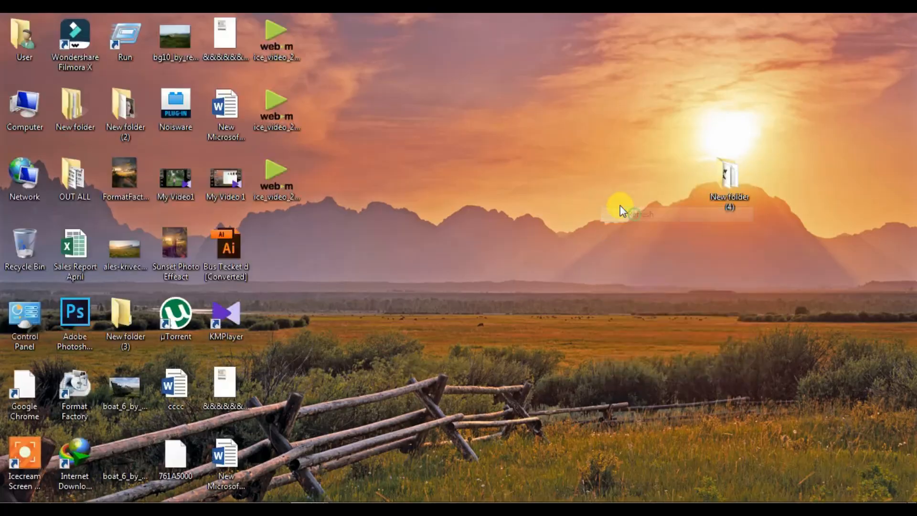